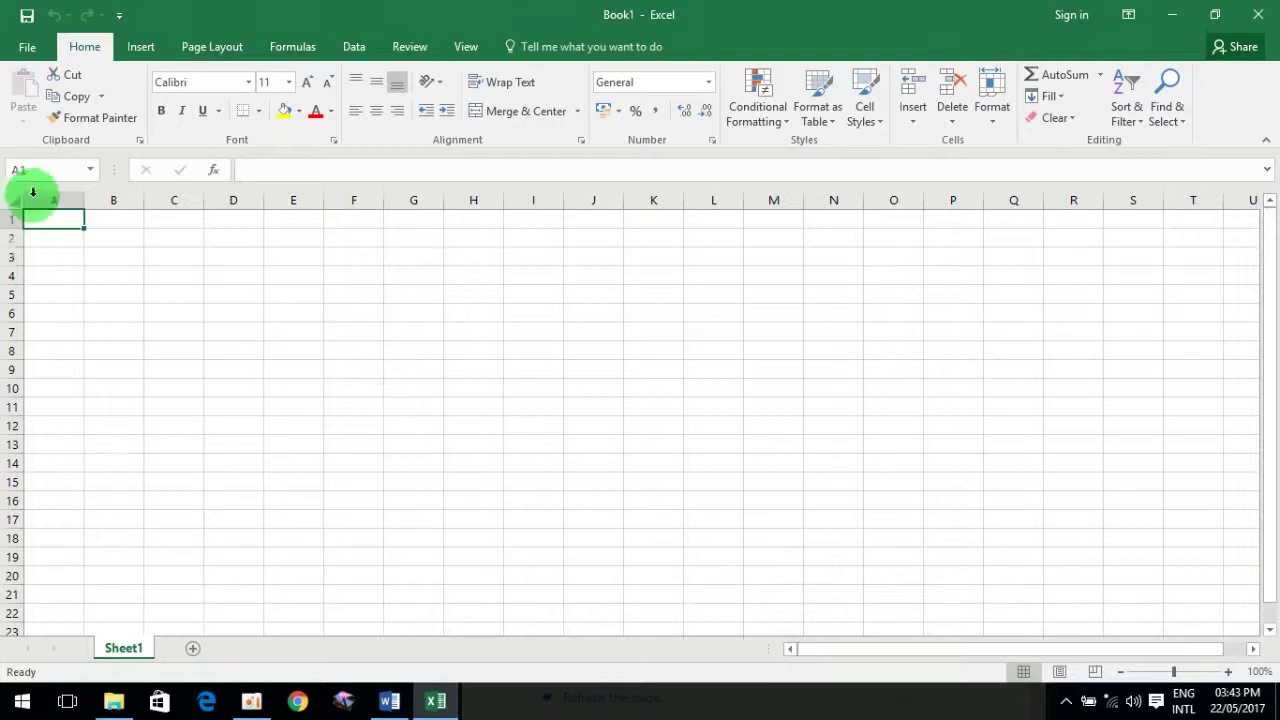
Enter 1 in A2 and drag it down to A21 to build the series 1 to 20
left_click(55, 240)
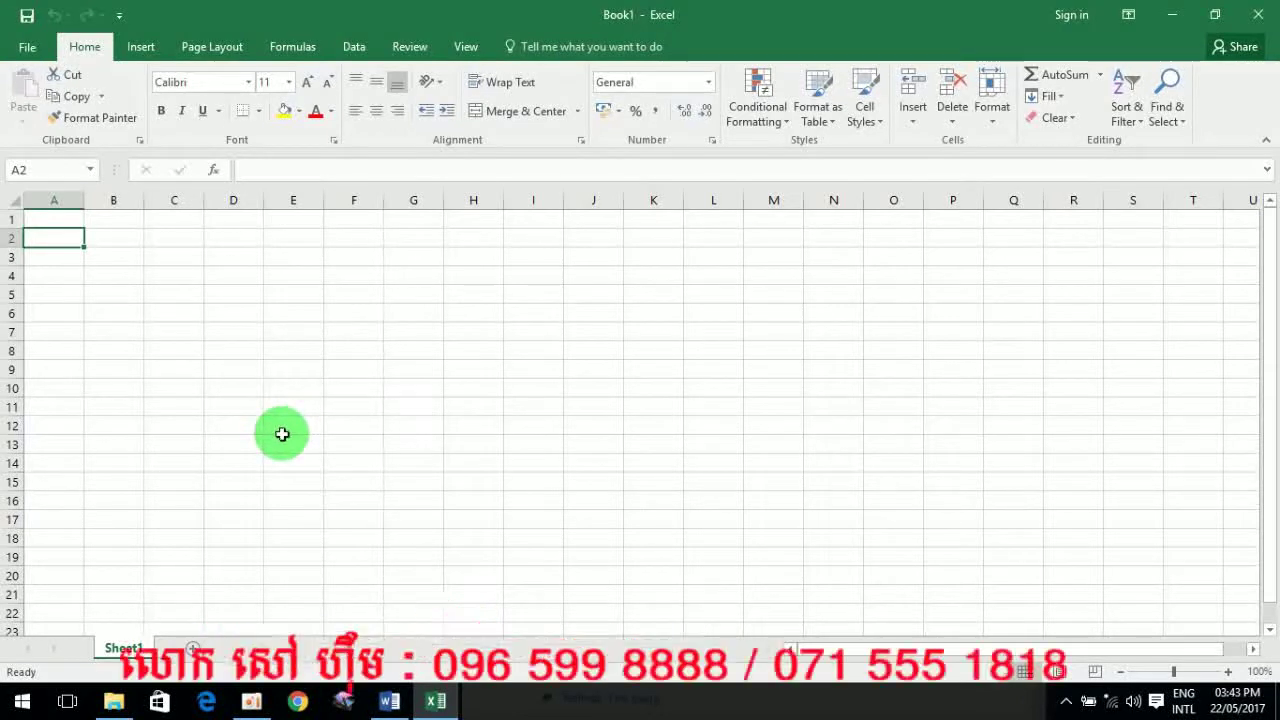
type("1")
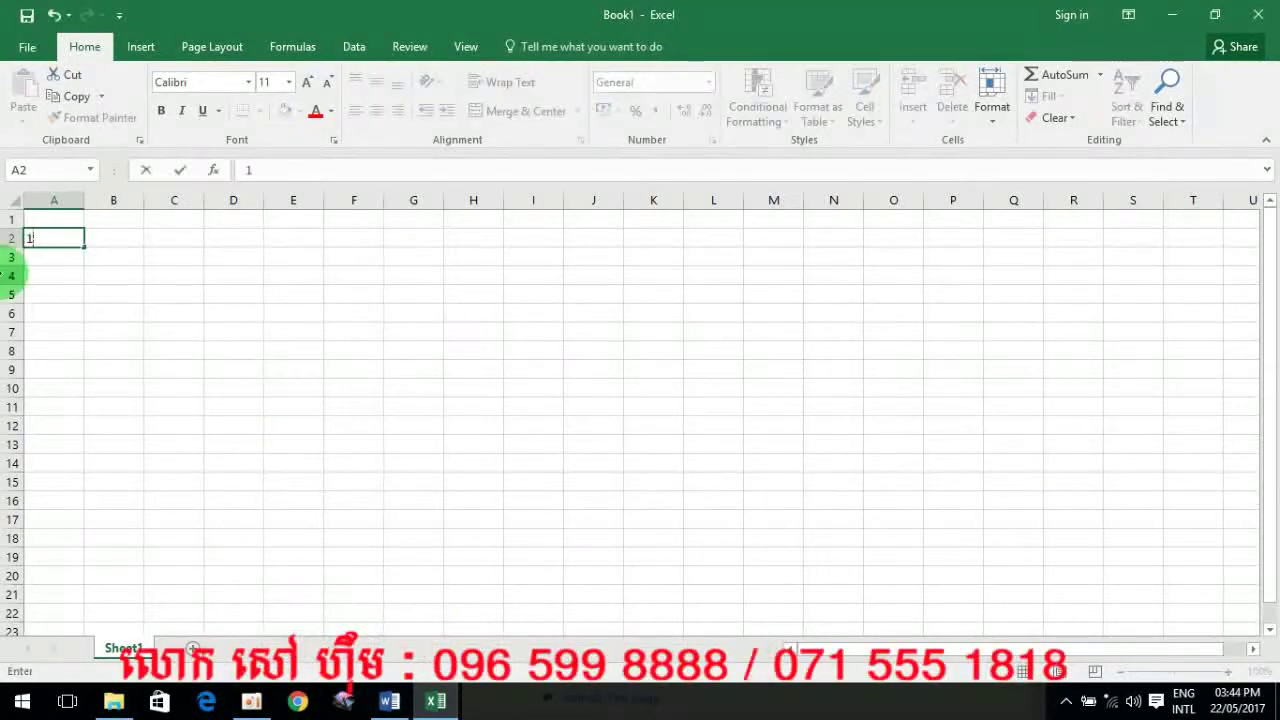
key("Return")
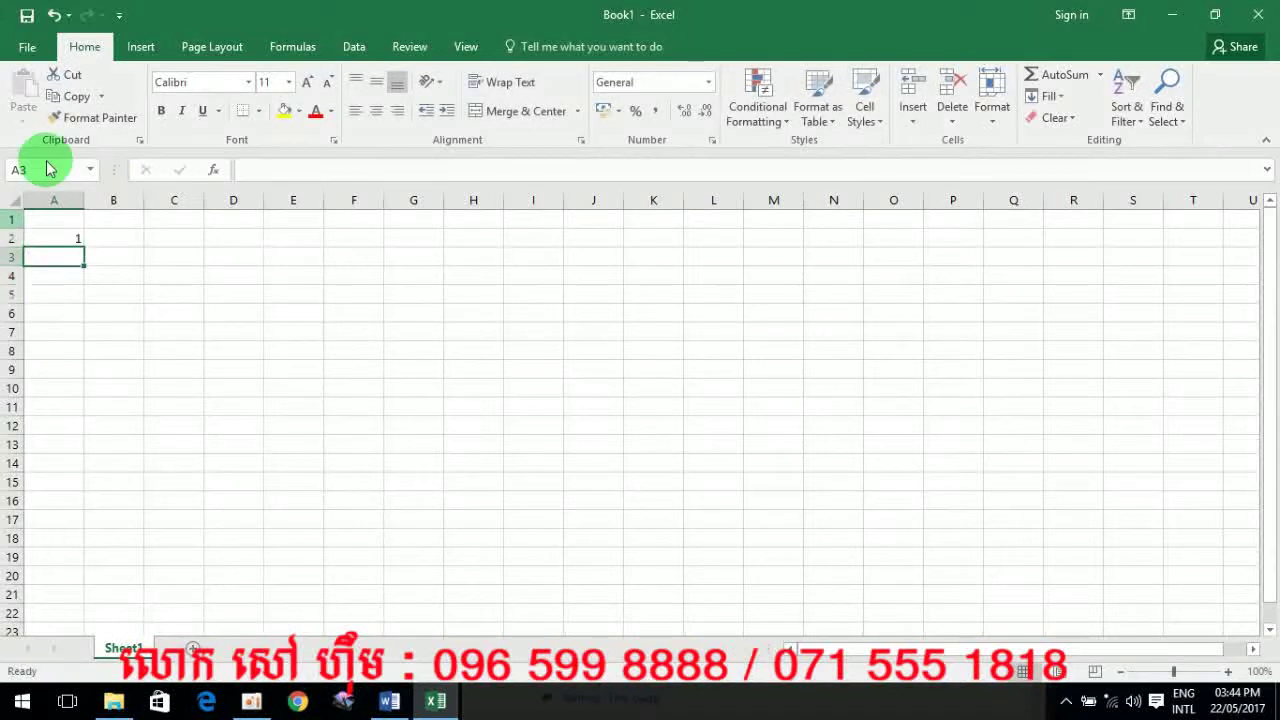
left_click(63, 238)
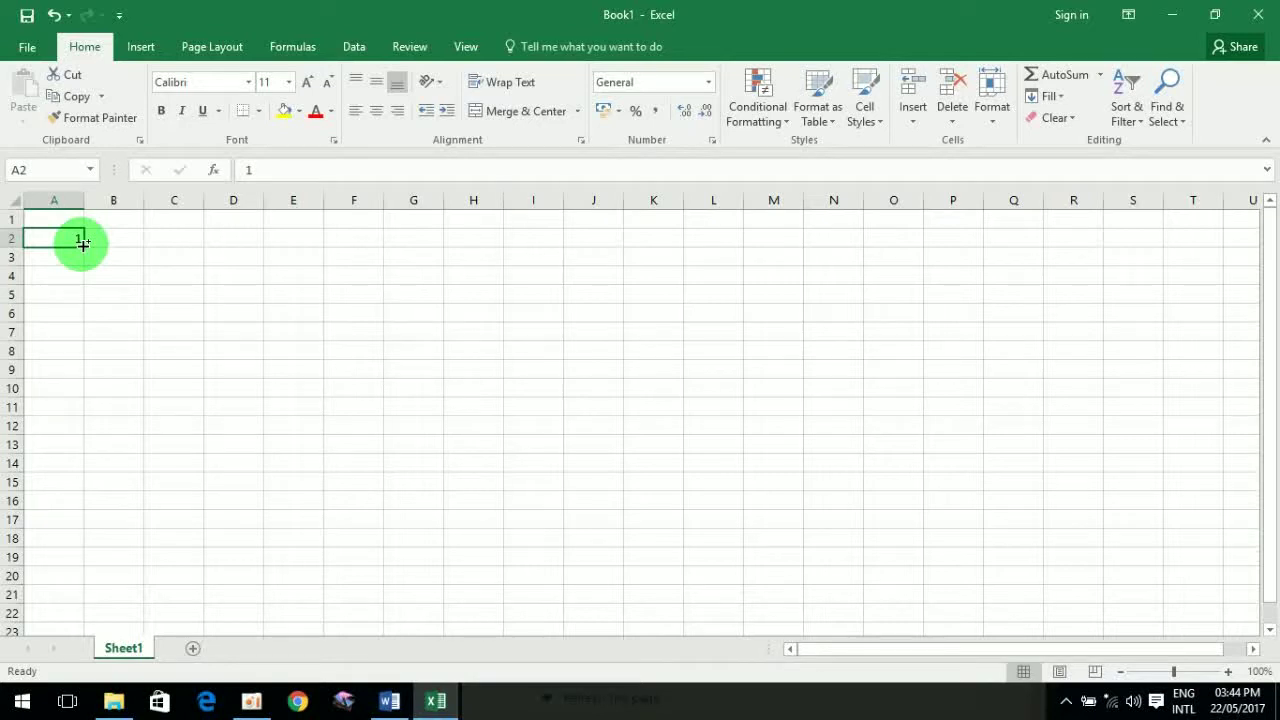
left_click_drag(83, 244, 69, 597)
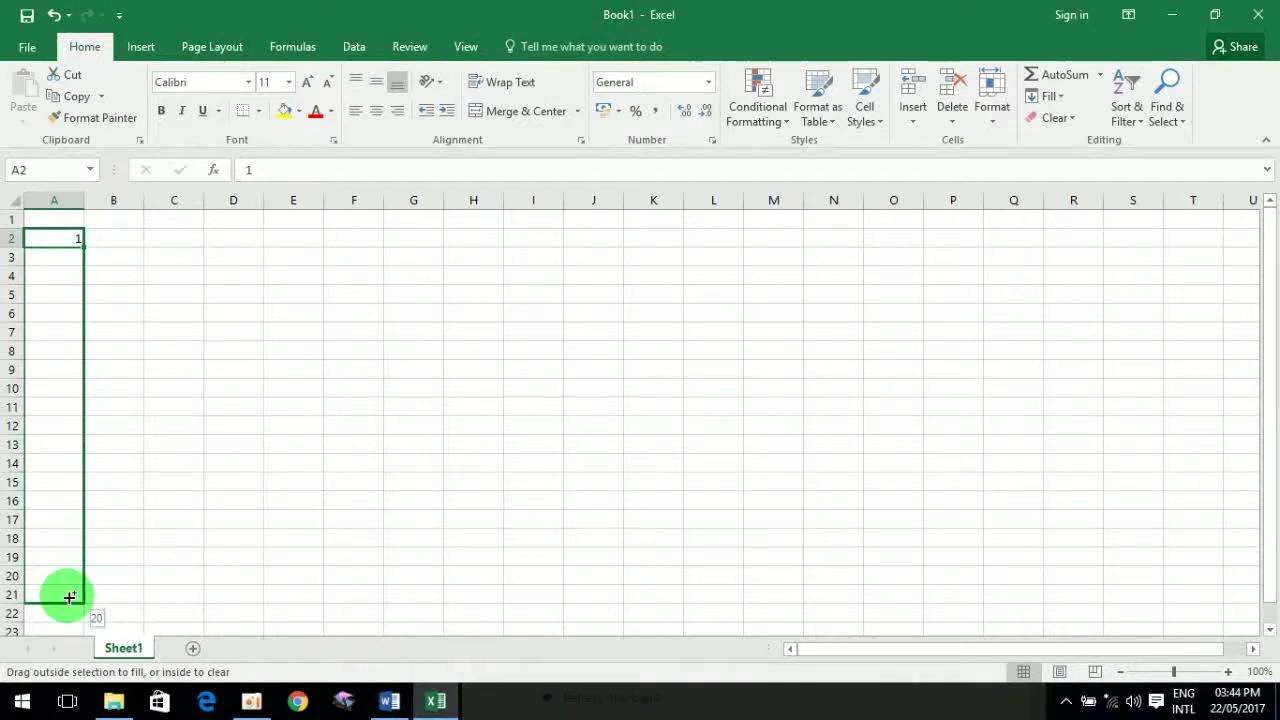
left_click_drag(69, 597, 67, 596)
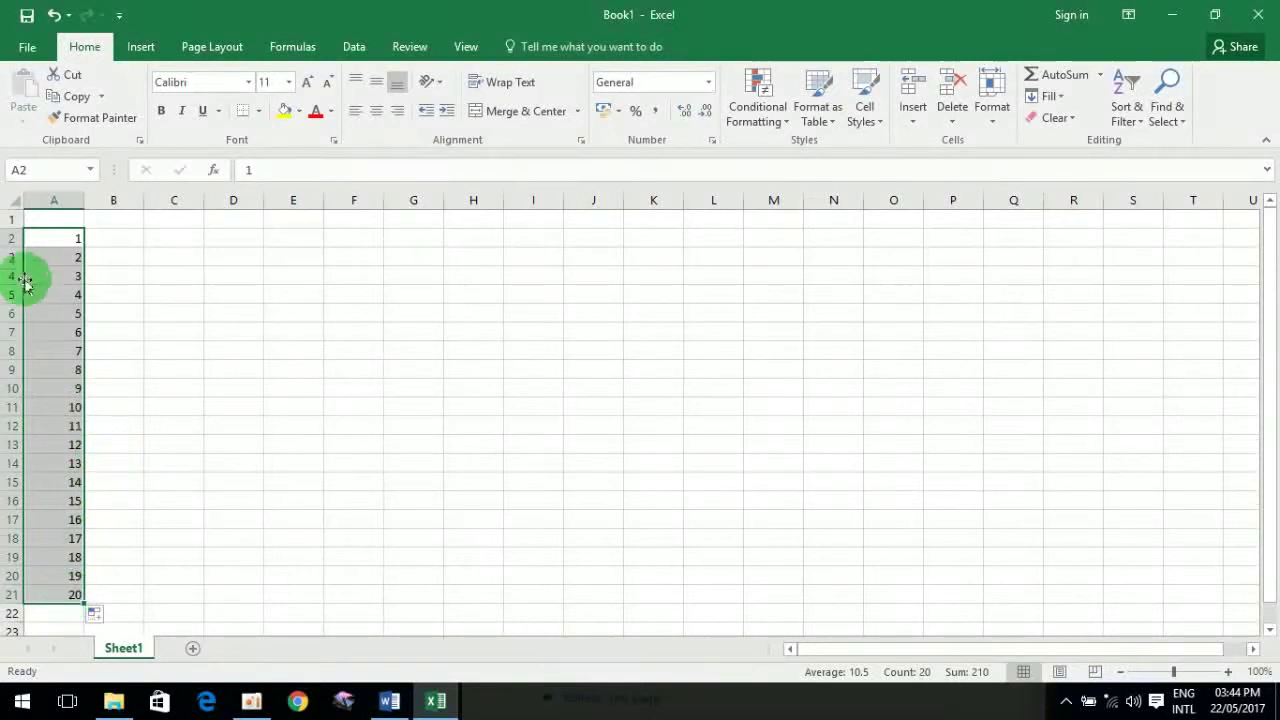
left_click(55, 250)
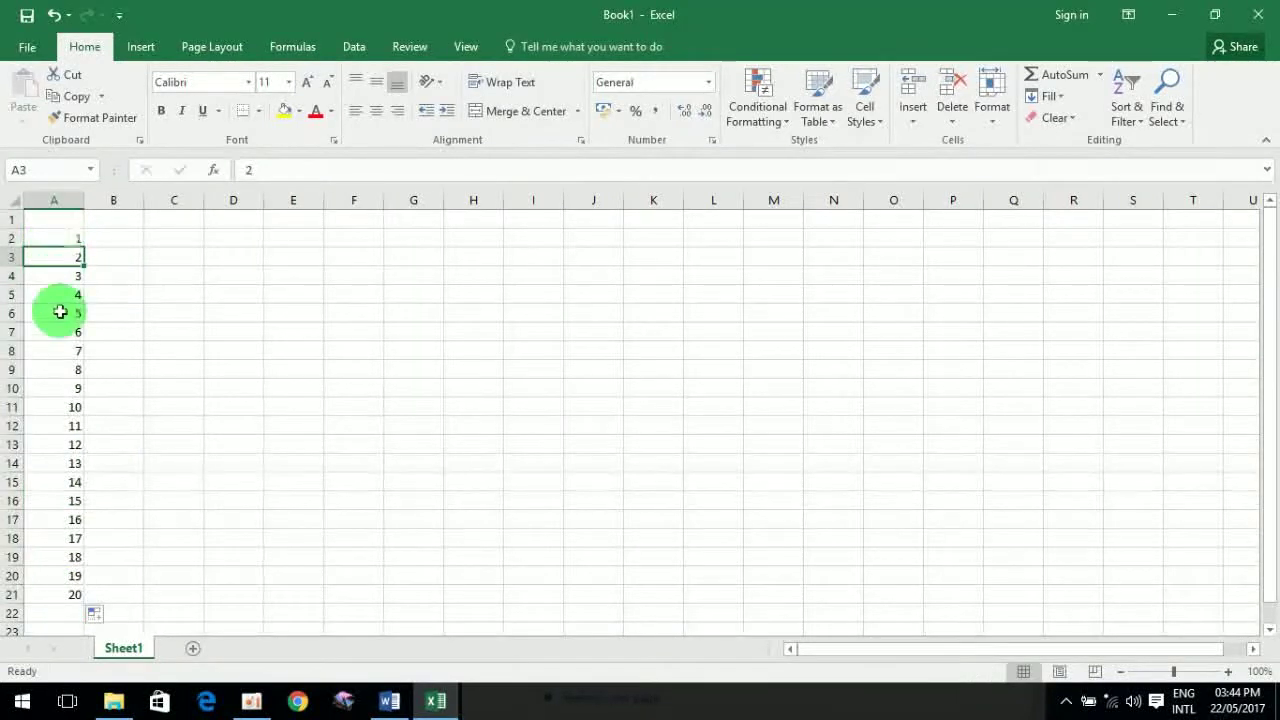
left_click(56, 597)
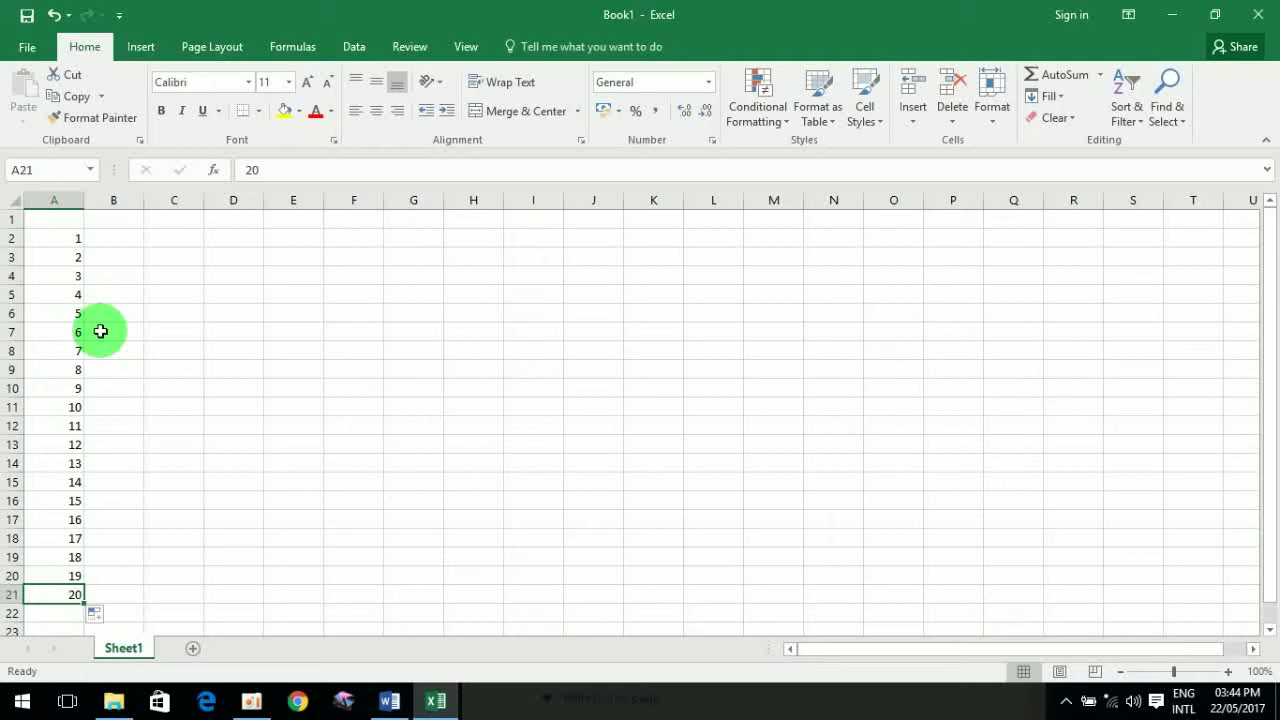
Enter 1 and 2 in B2:B3 and extend the pattern down to 20 in B21
left_click(121, 240)
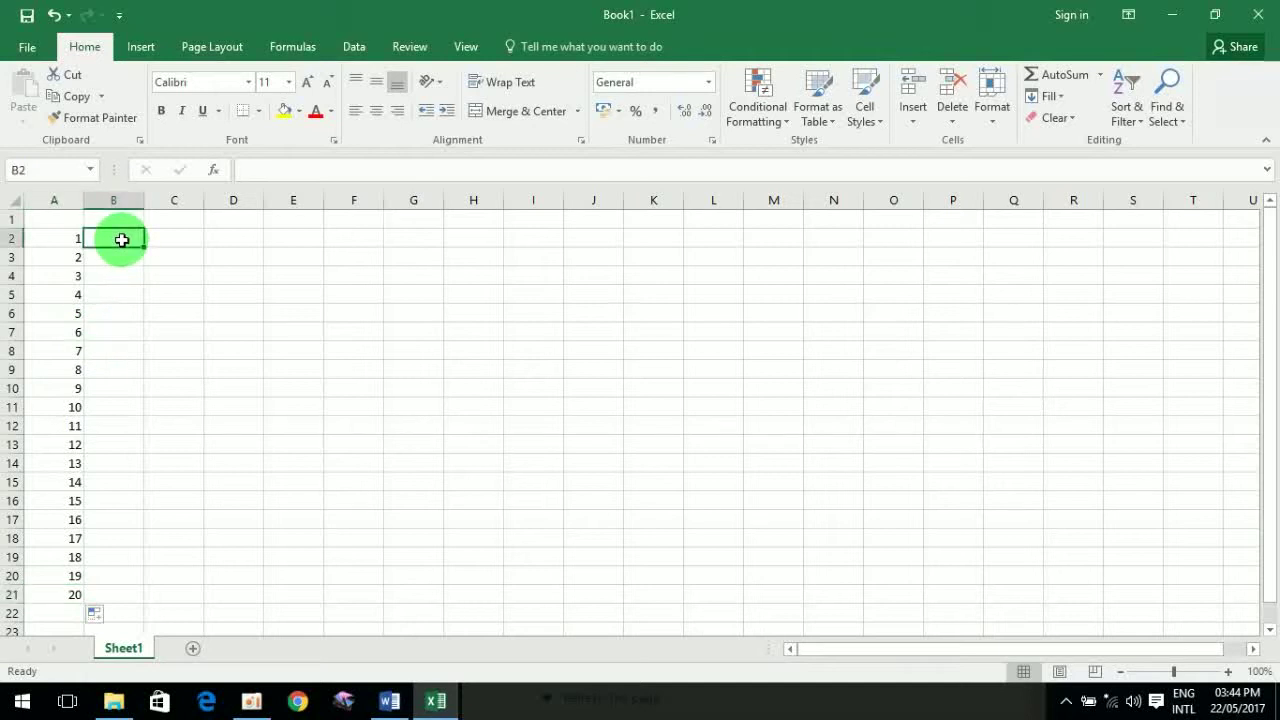
type("1")
key("Return")
type("2")
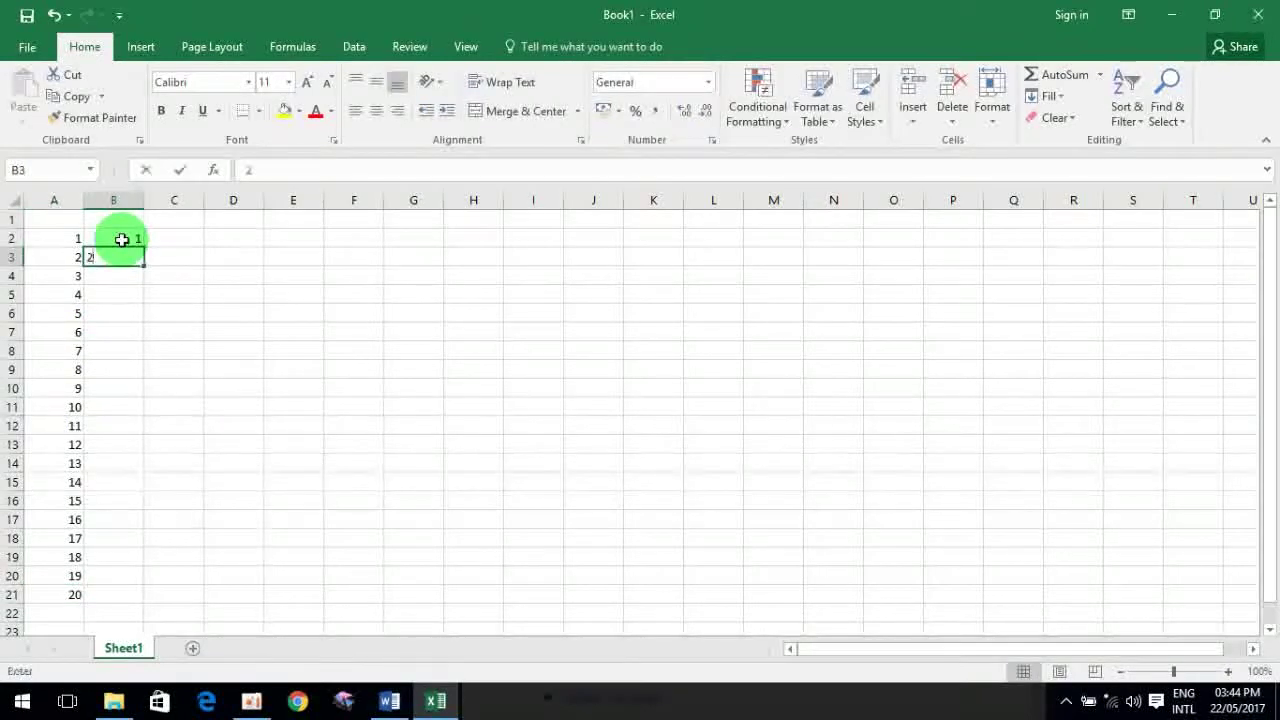
key("Return")
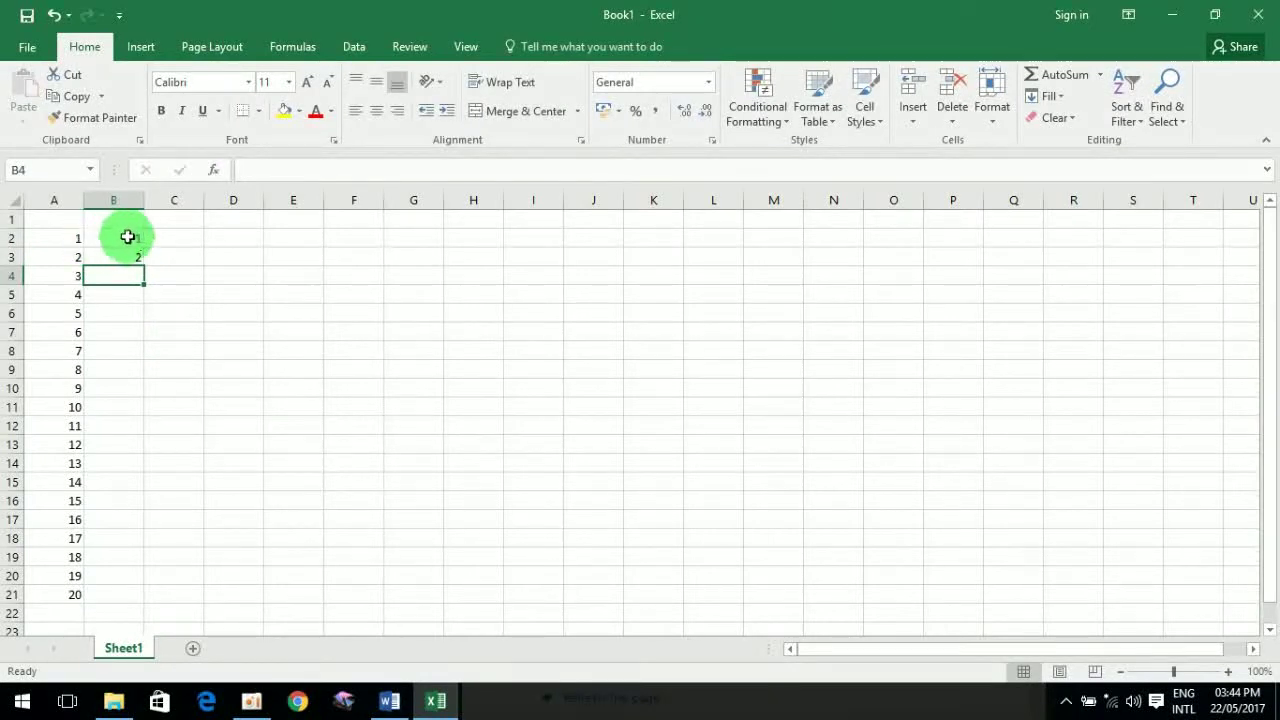
left_click_drag(120, 235, 114, 262)
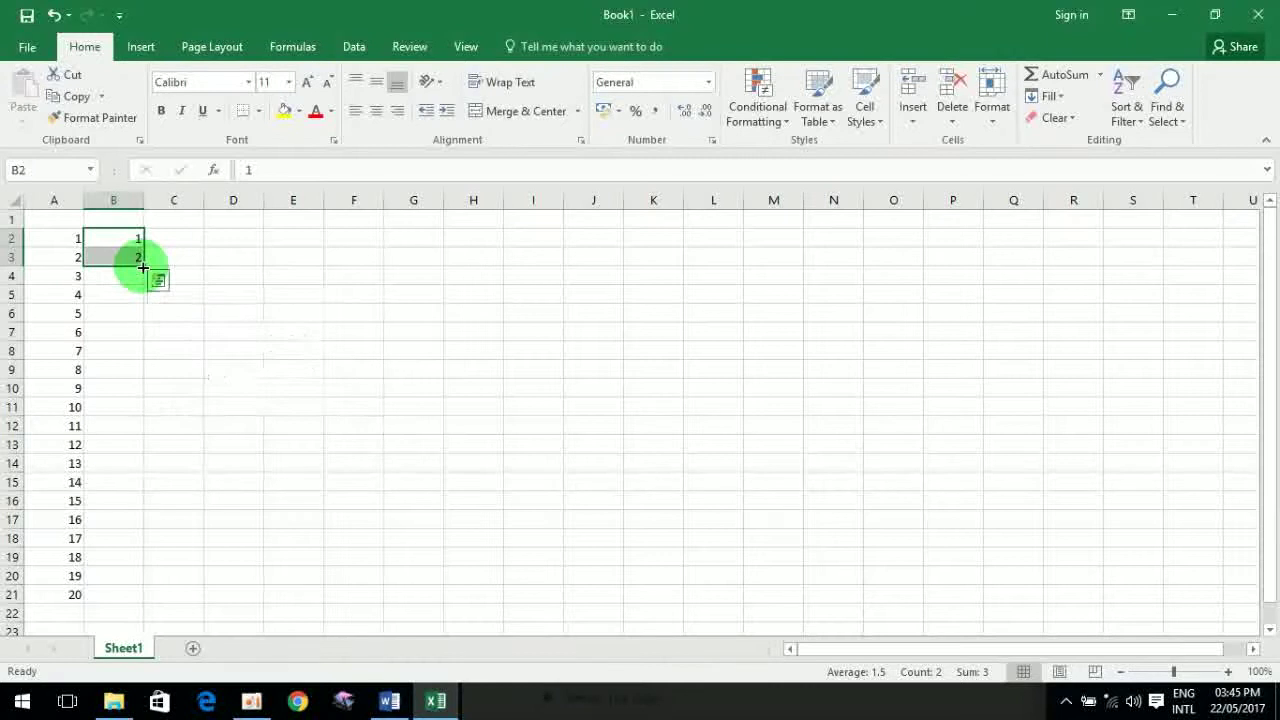
left_click_drag(143, 268, 142, 600)
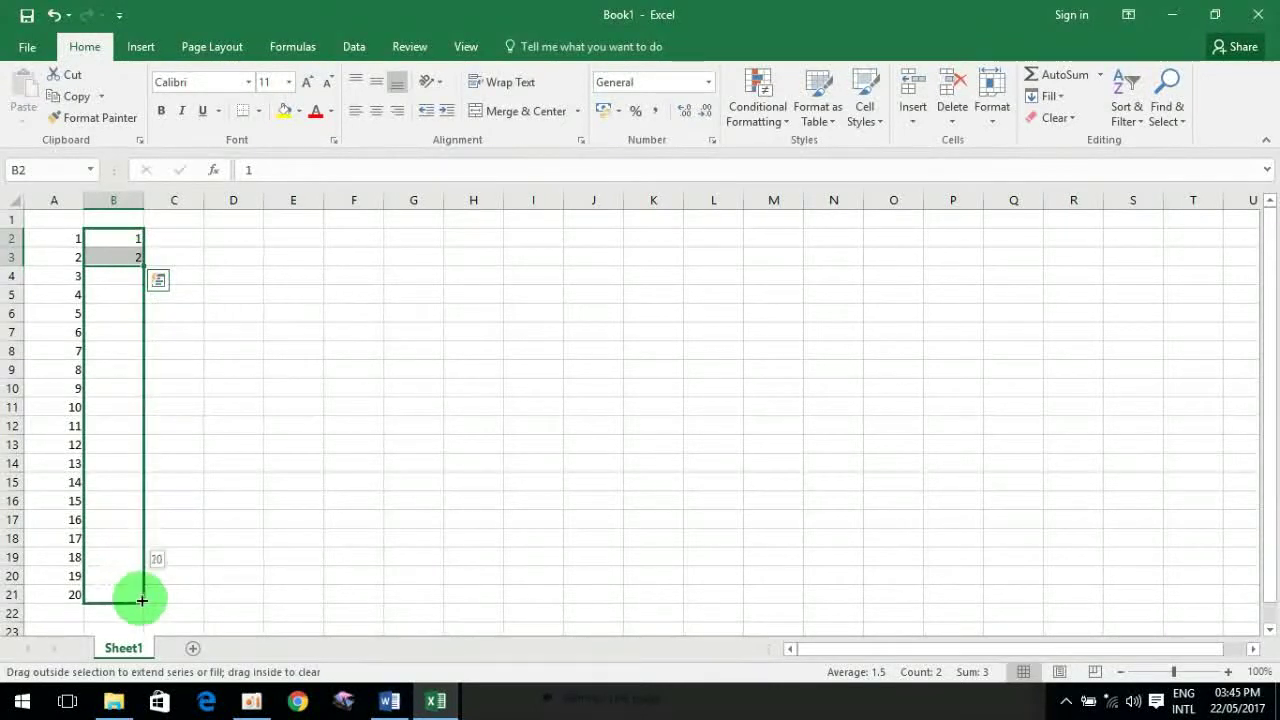
left_click(134, 518)
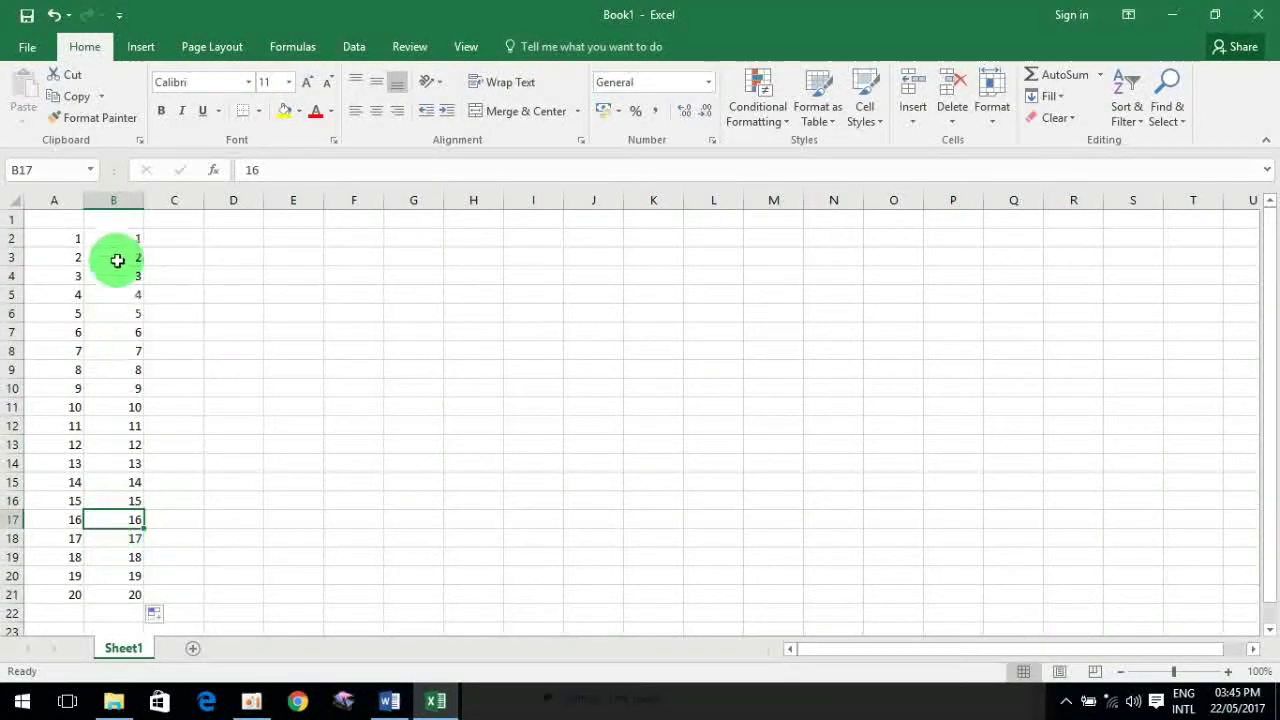
left_click_drag(119, 237, 131, 594)
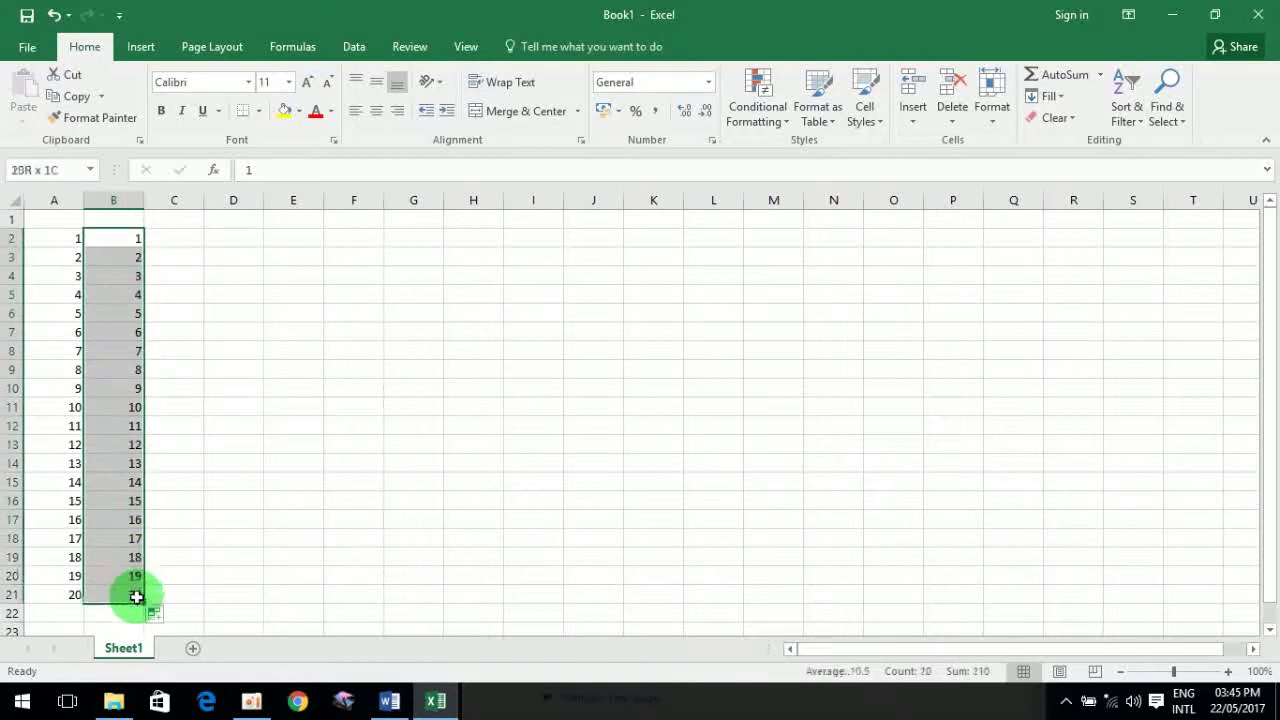
left_click(178, 240)
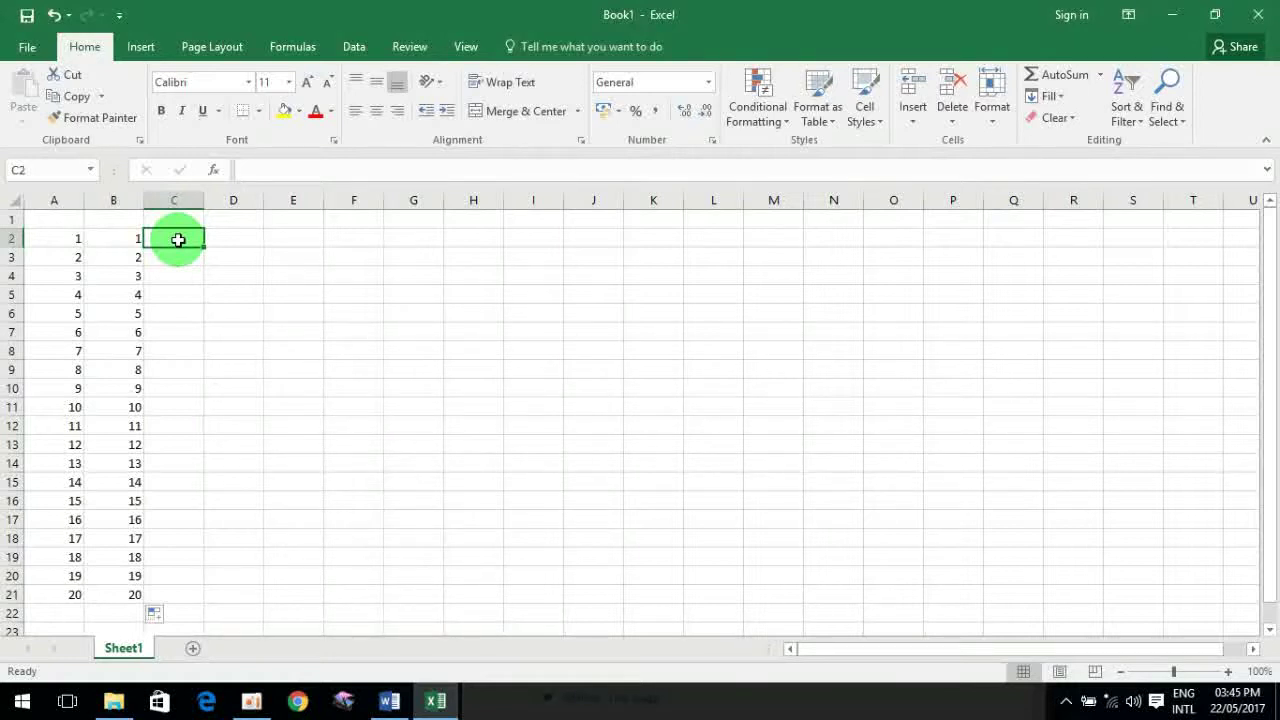
Enter 2 and 4 in C2:C3 and extend the even series down to 40 in C21
type("2")
key("Return")
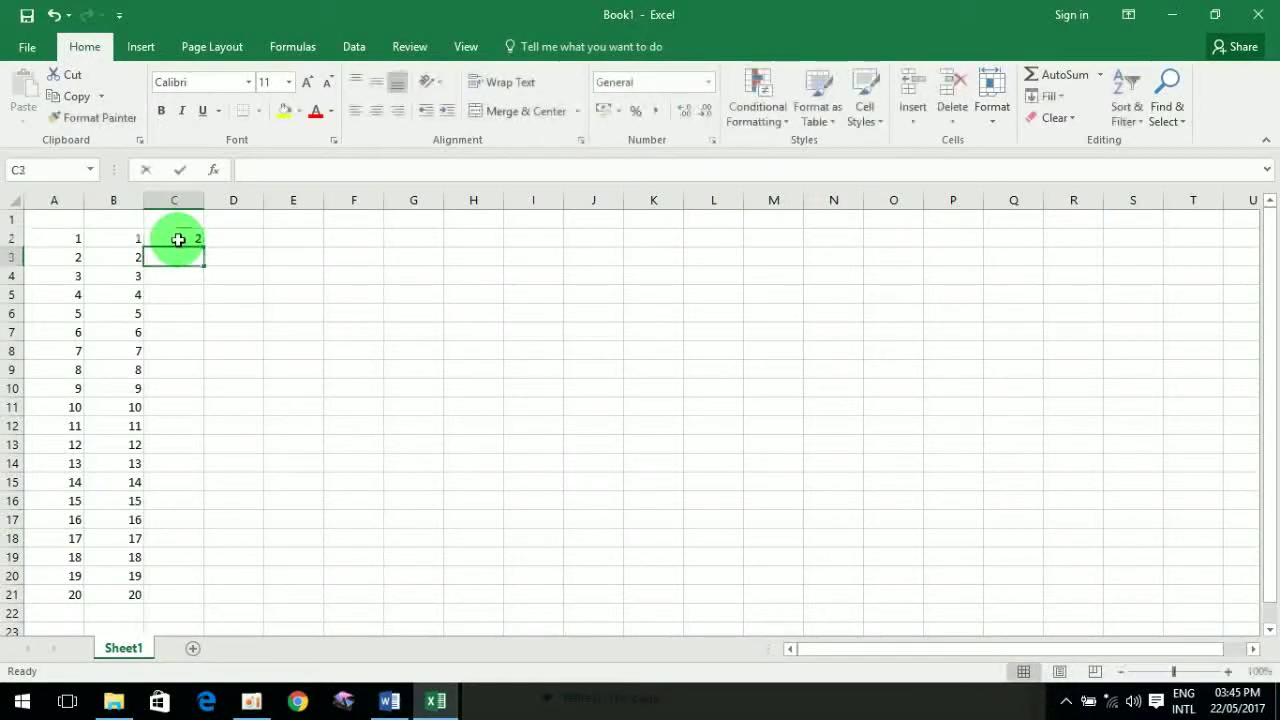
type("4")
key("Return")
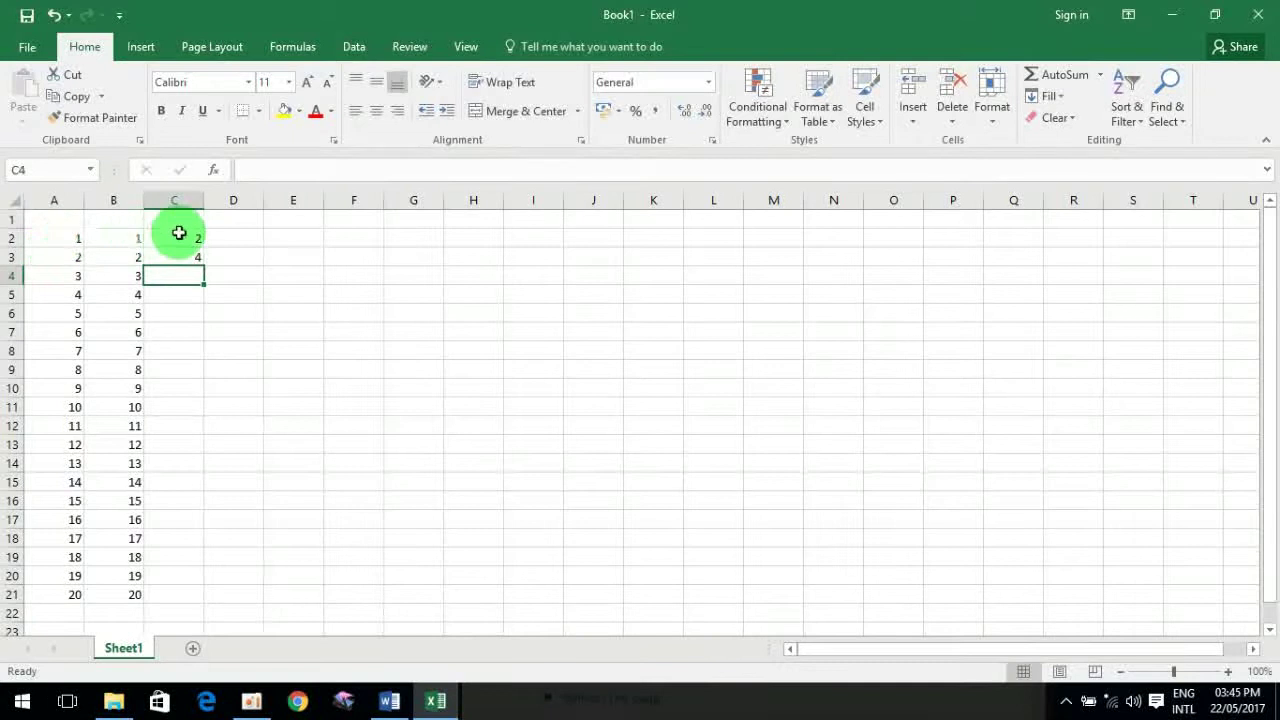
left_click_drag(179, 239, 178, 256)
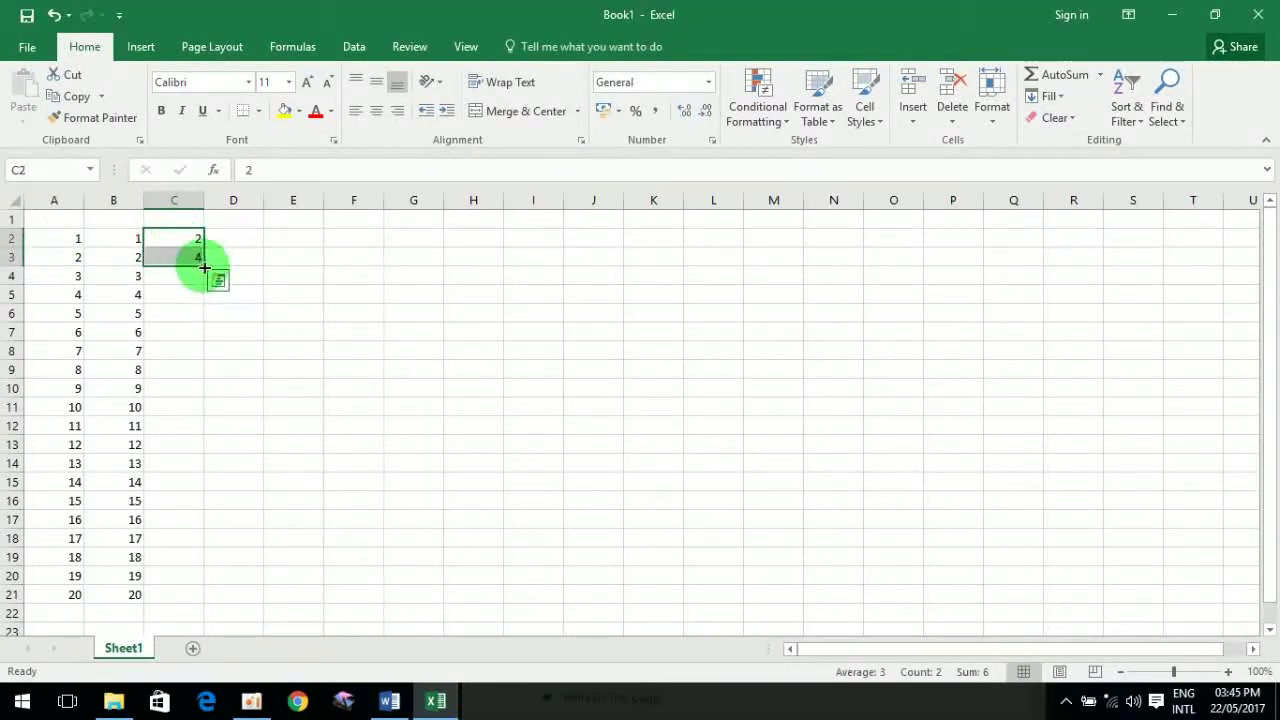
left_click_drag(204, 267, 197, 601)
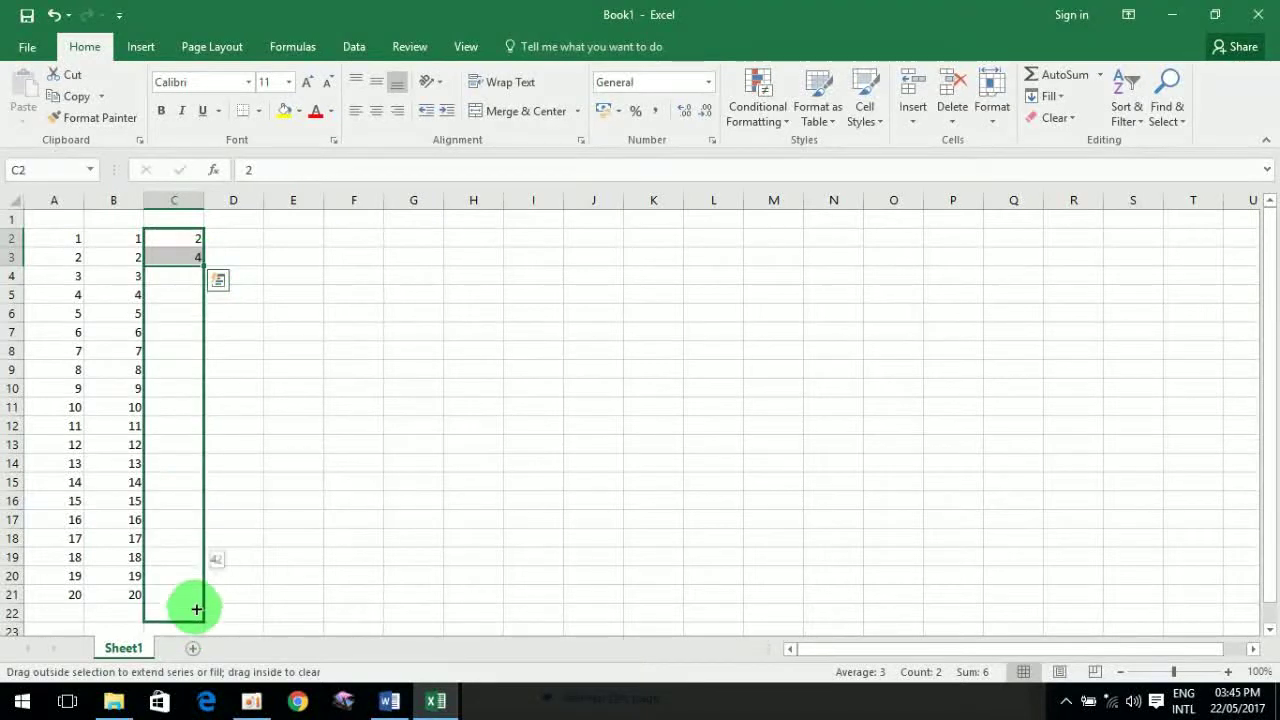
left_click(180, 276)
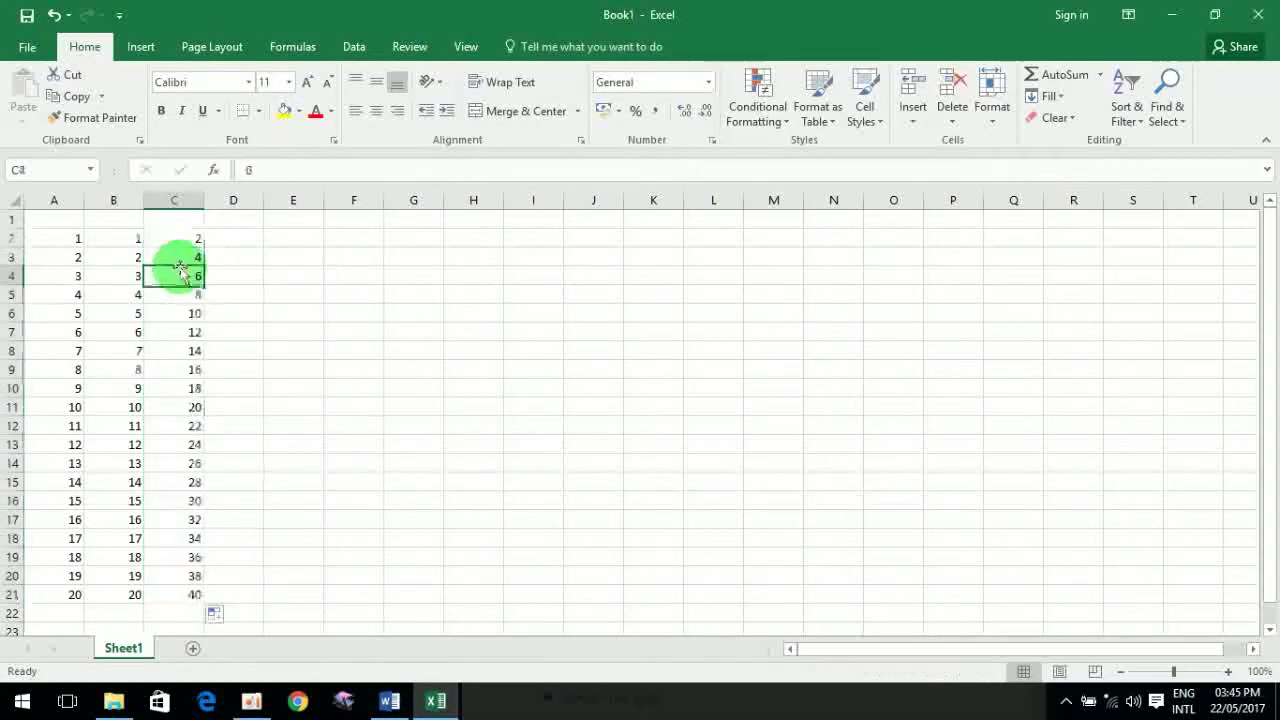
left_click_drag(176, 239, 171, 520)
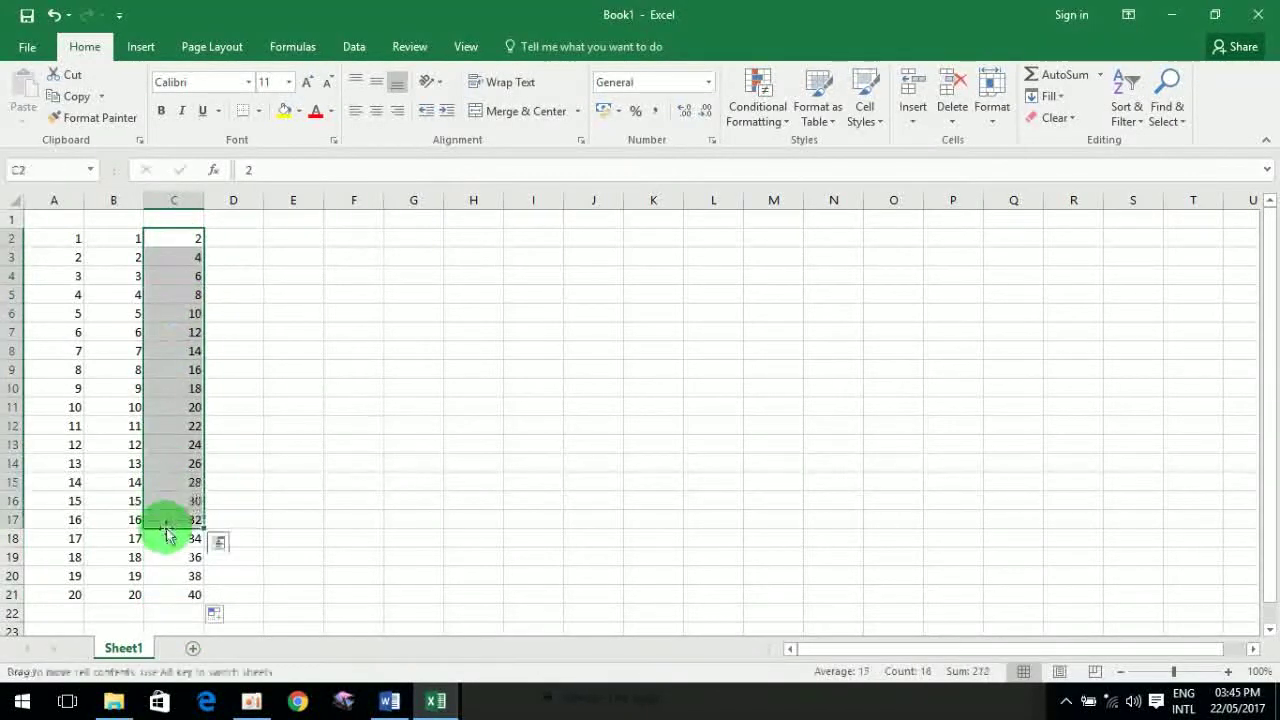
left_click(250, 248)
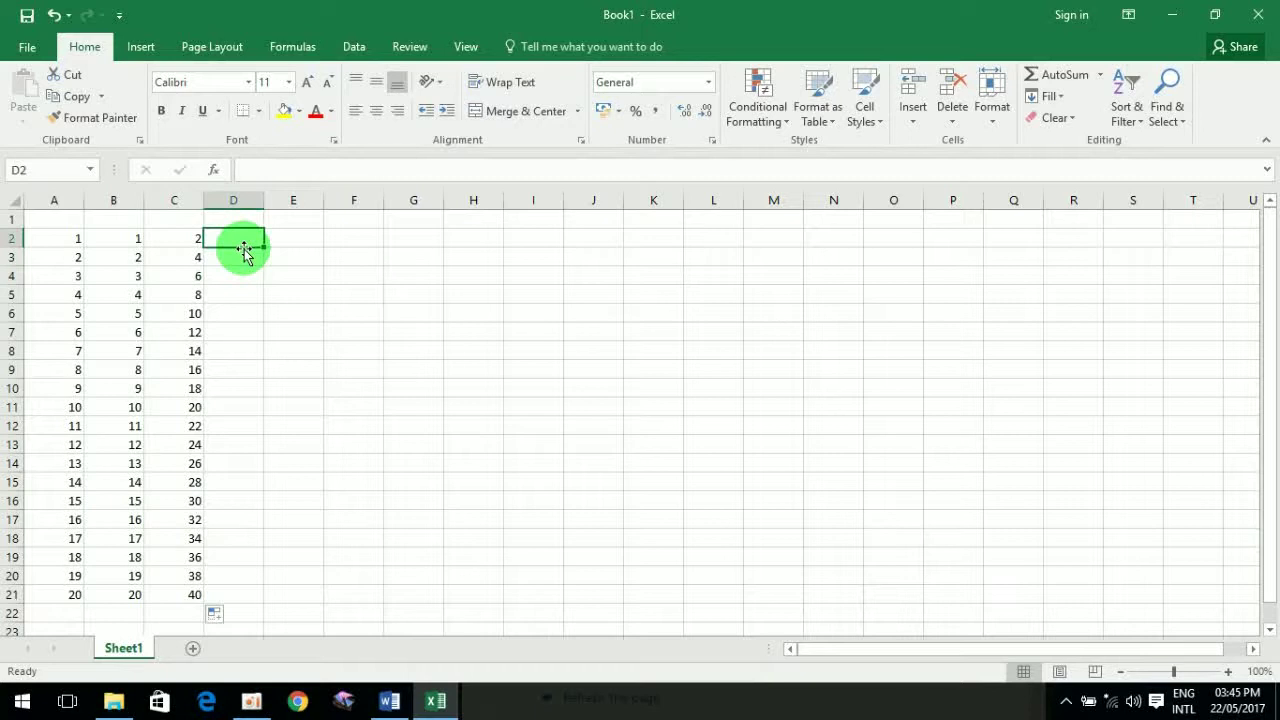
Enter 1 and 3 in D2:D3 and extend the odd series down to 39 in D21
type("1")
key("Return")
type("3")
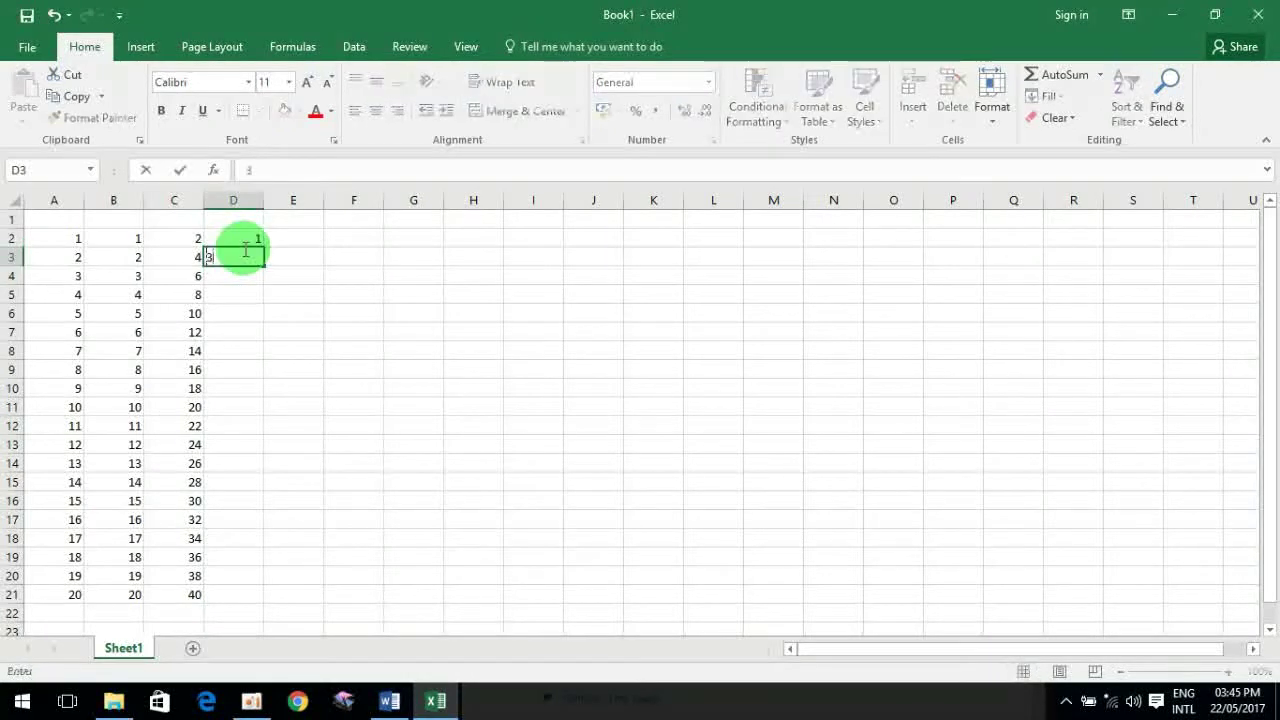
key("Return")
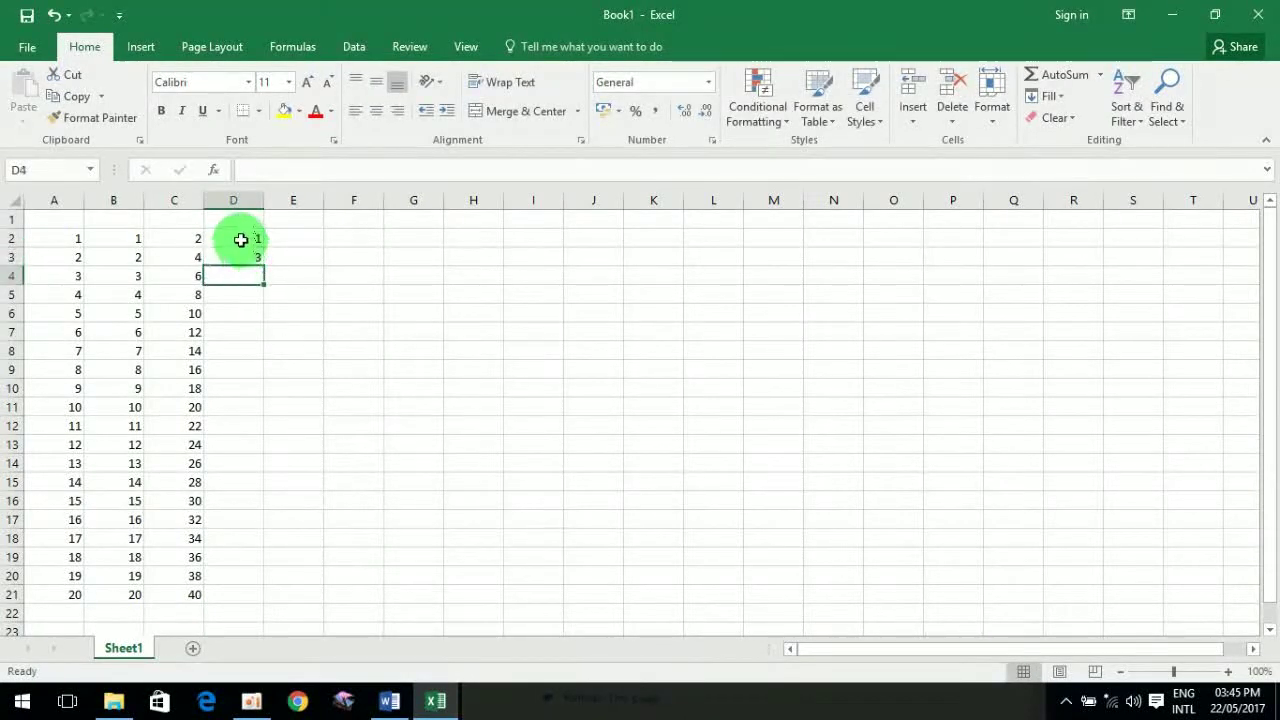
left_click(242, 244)
left_click_drag(240, 240, 246, 263)
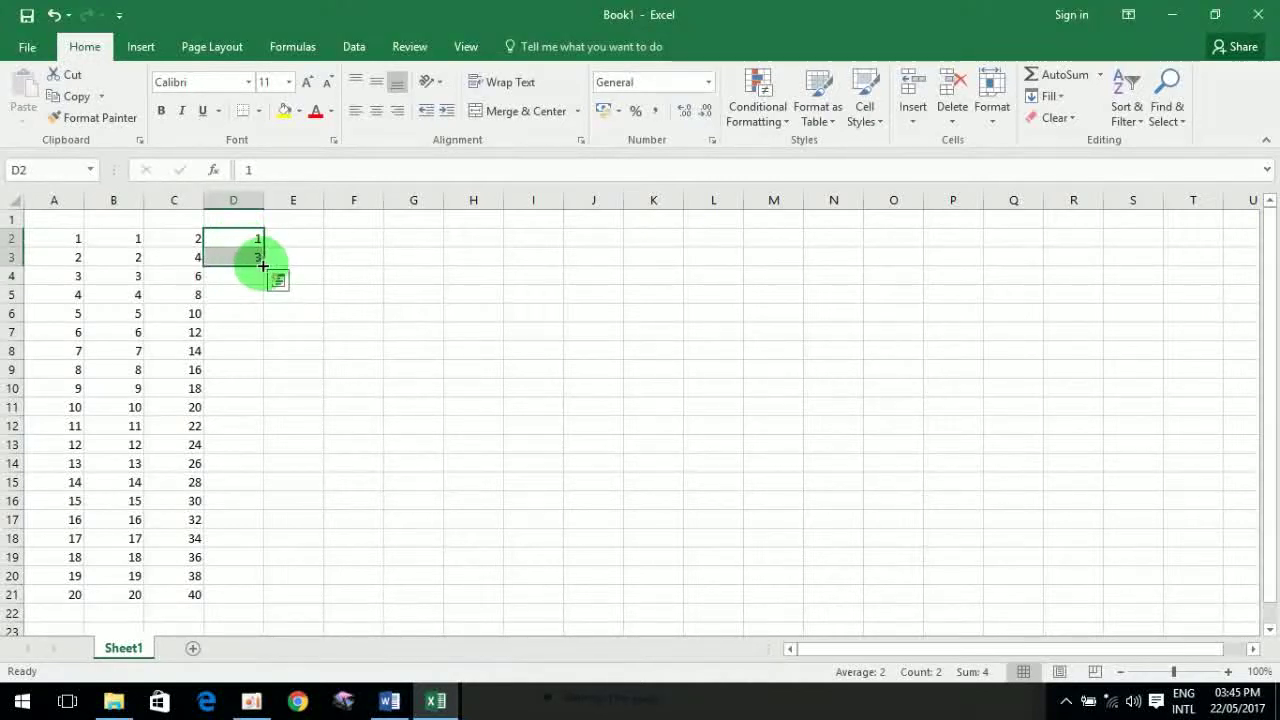
left_click_drag(263, 265, 257, 601)
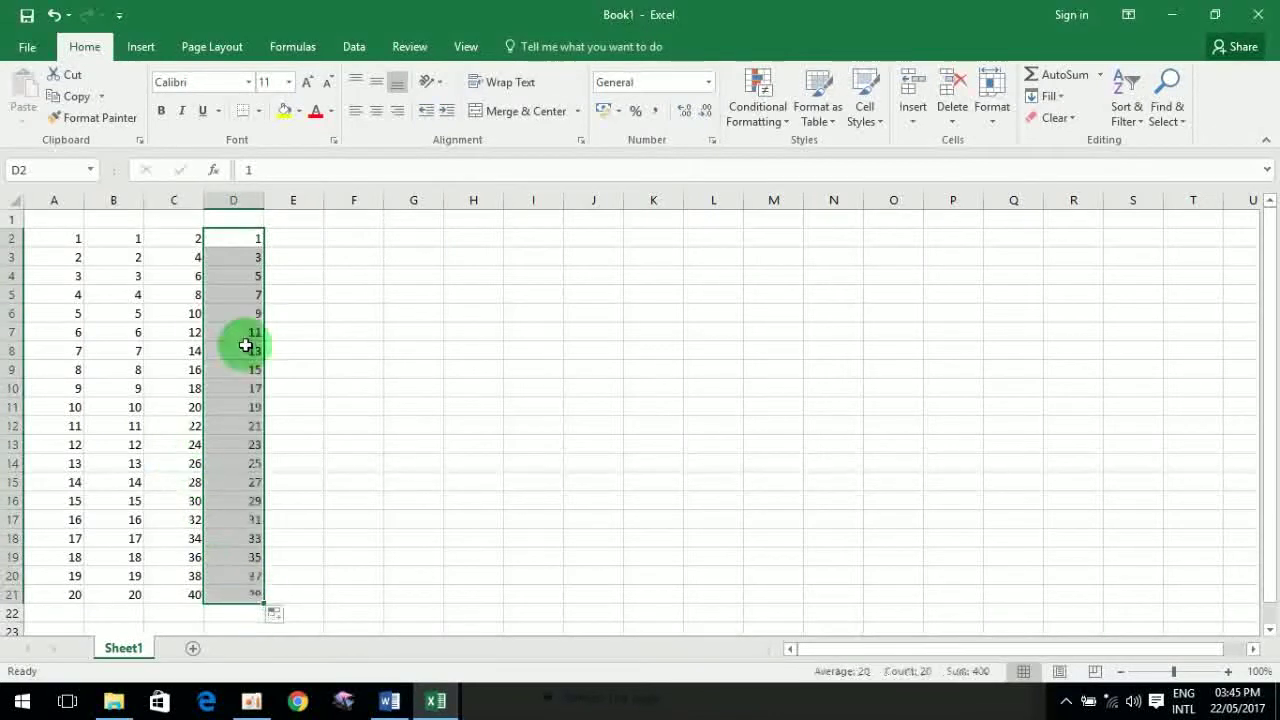
left_click(233, 255)
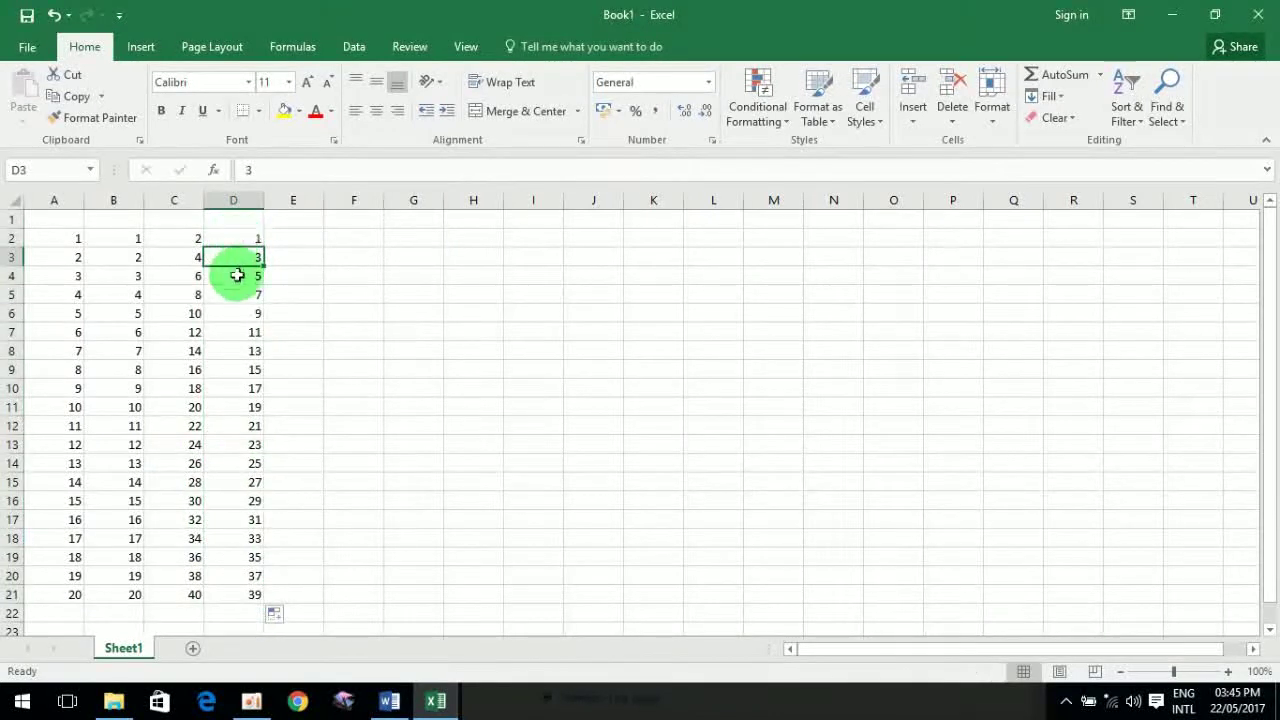
left_click(252, 352)
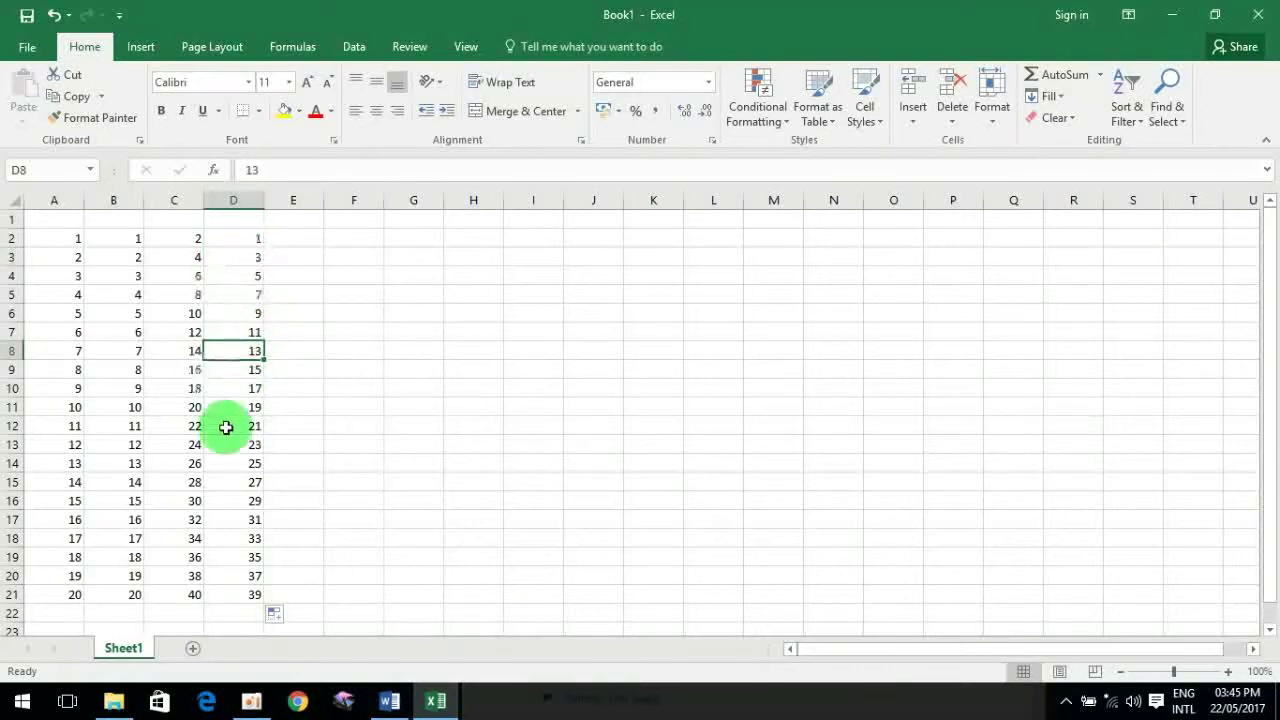
left_click(305, 238)
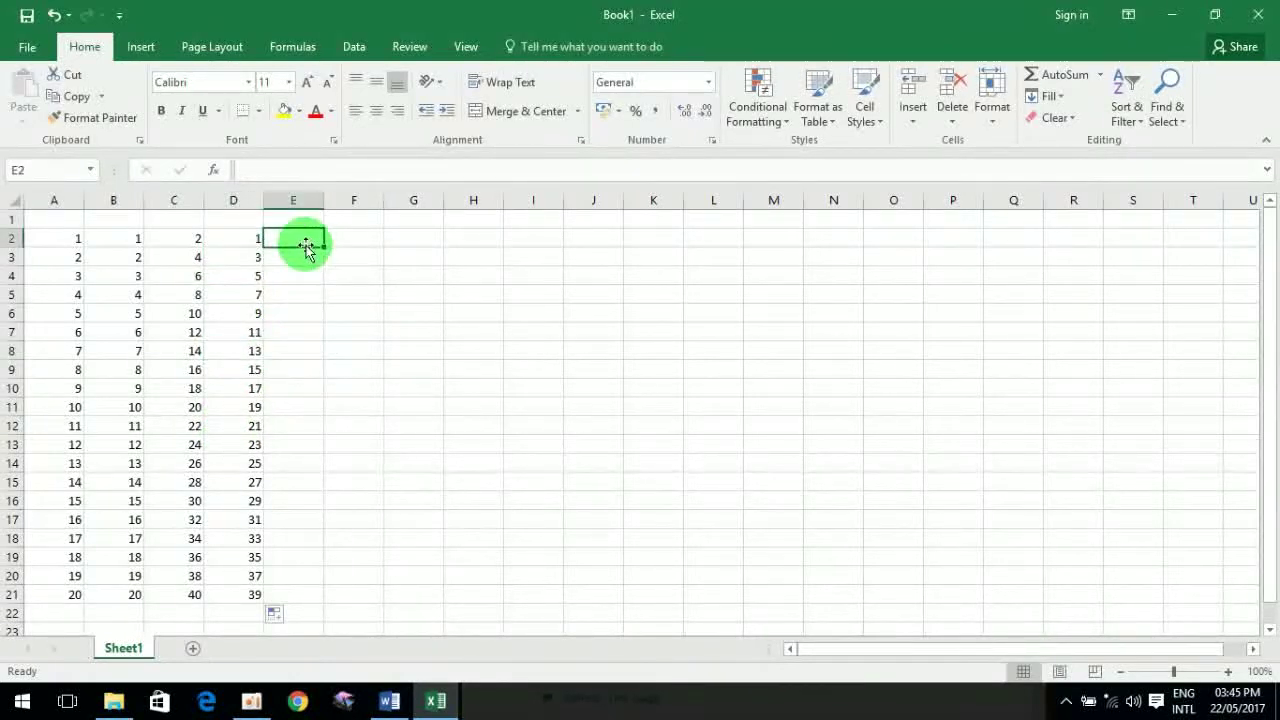
Enter 1 in E2 and copy it down to E21
type("1")
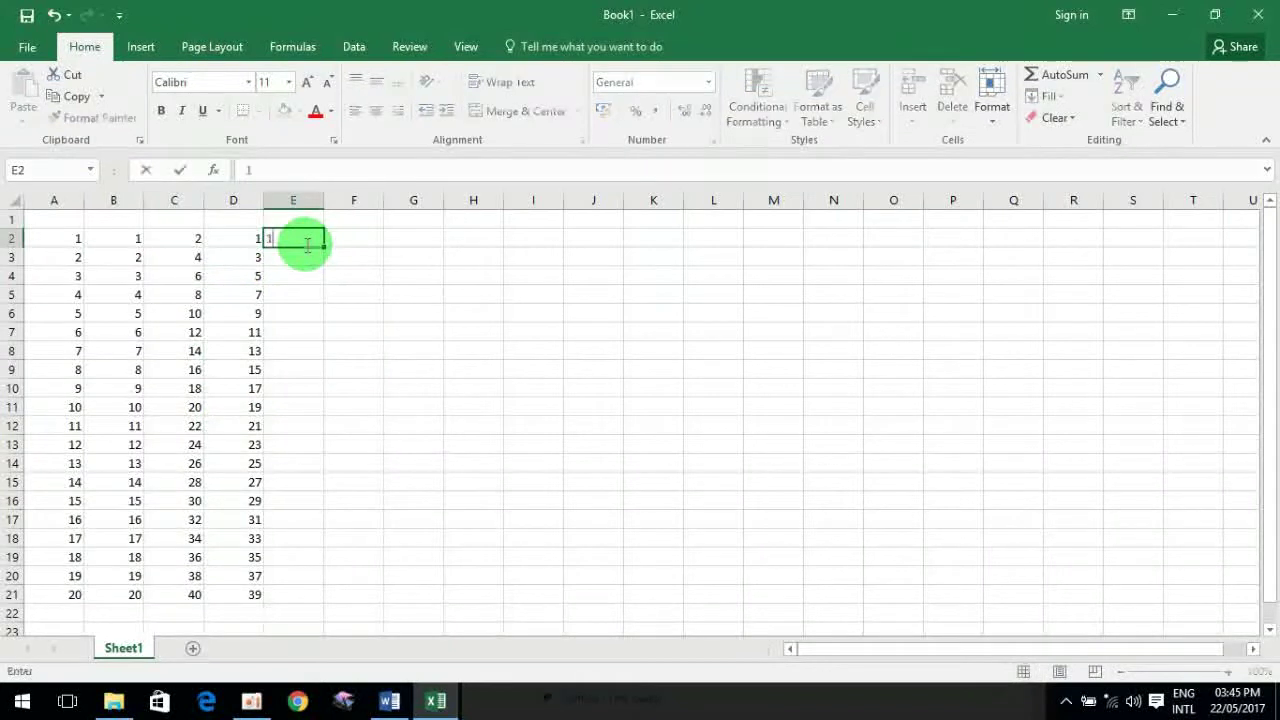
key("Return")
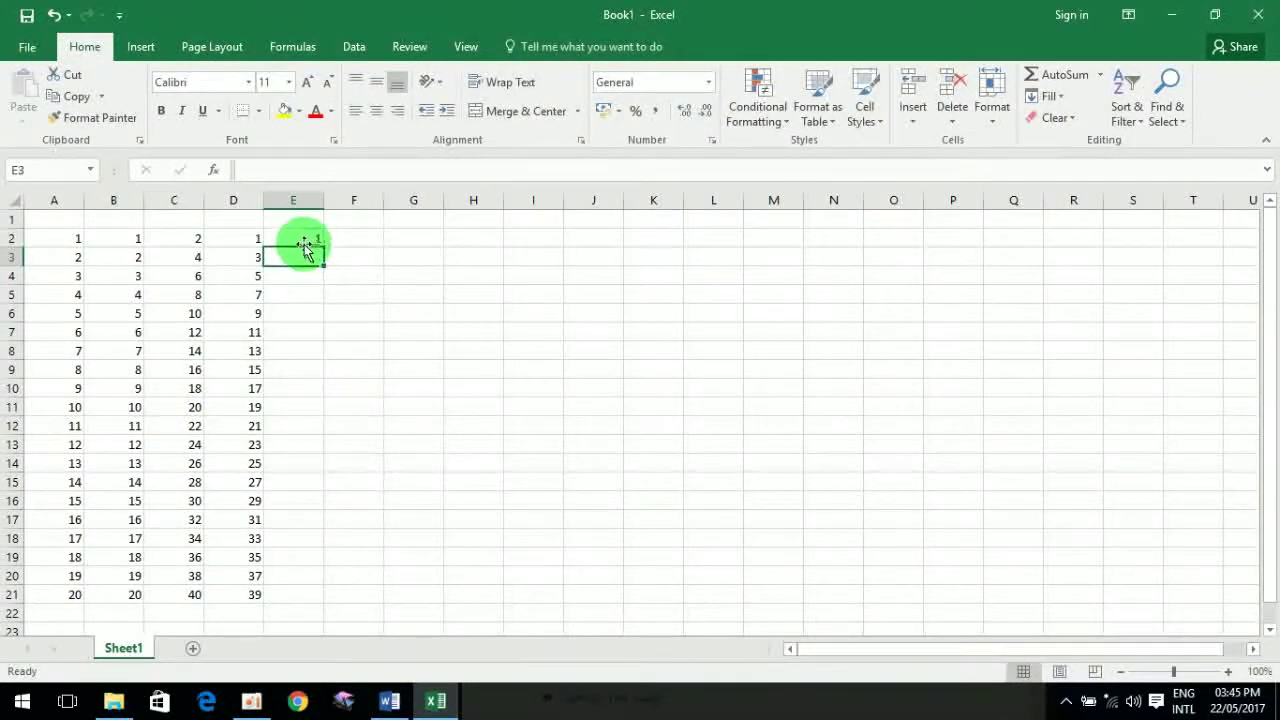
left_click(304, 239)
left_click_drag(324, 245, 324, 600)
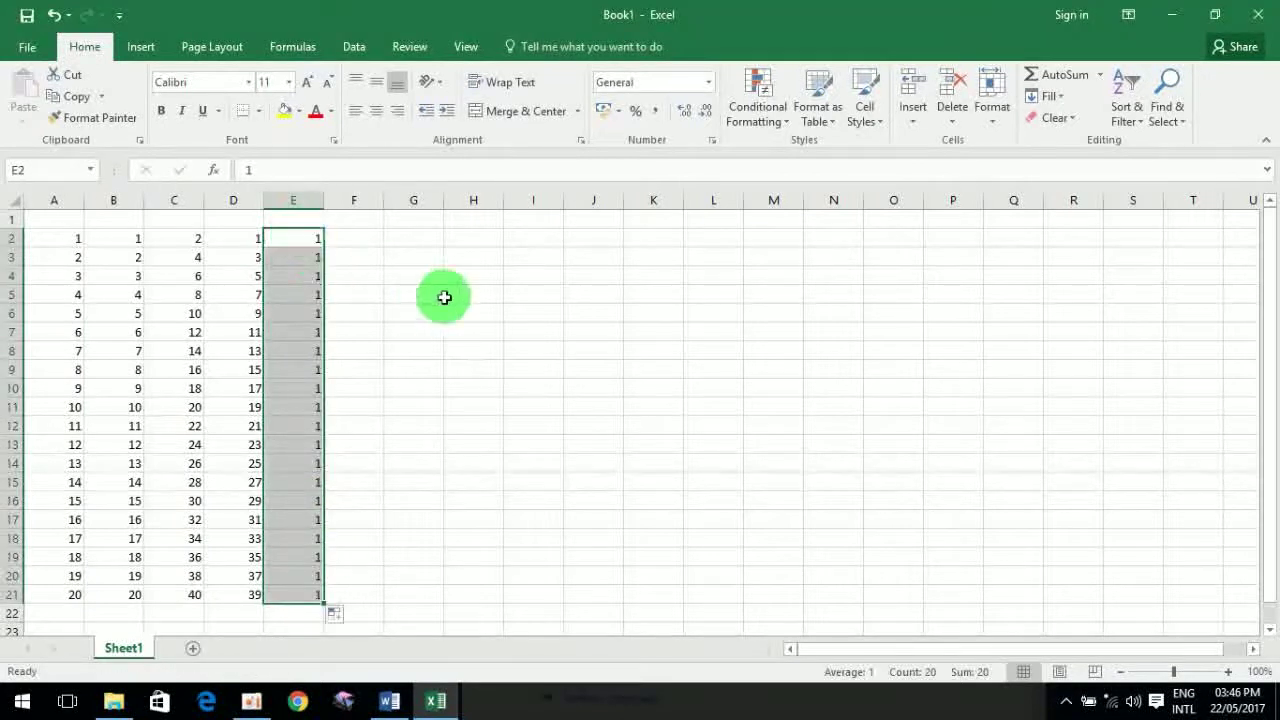
Enter 5 in F2, copy it down to F21, and select F2:F21
left_click(362, 241)
type("5")
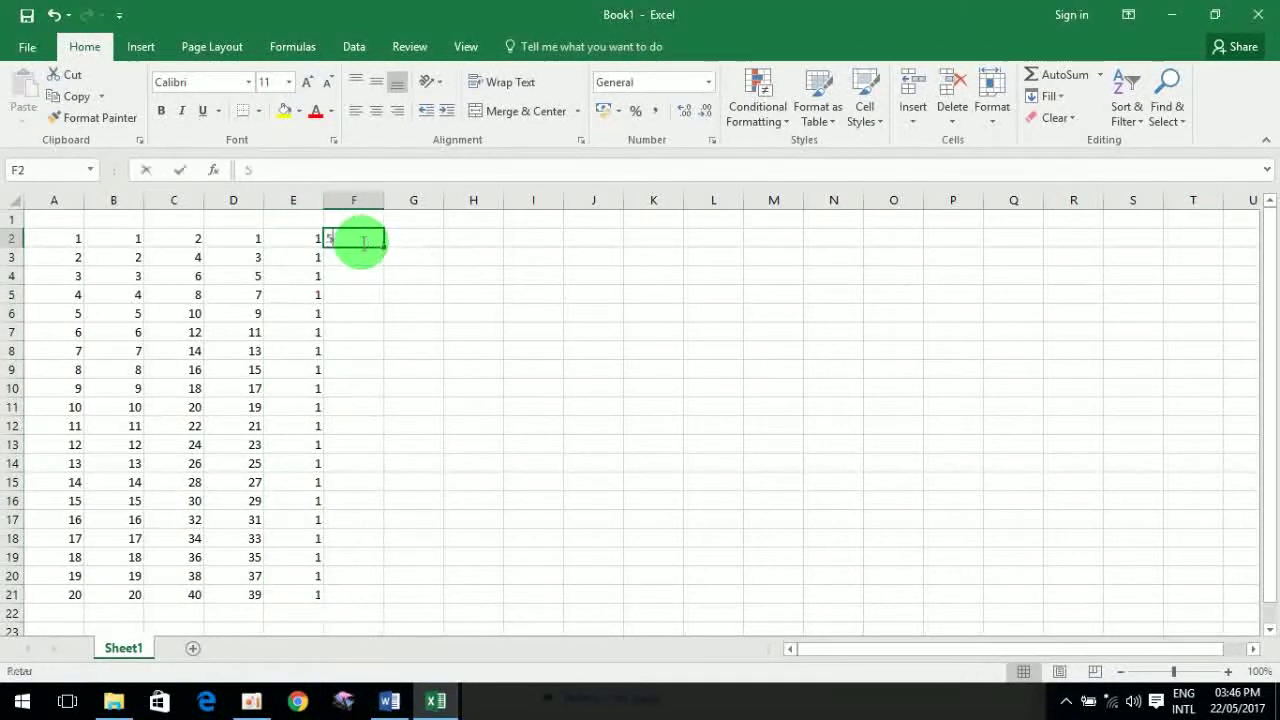
key("Return")
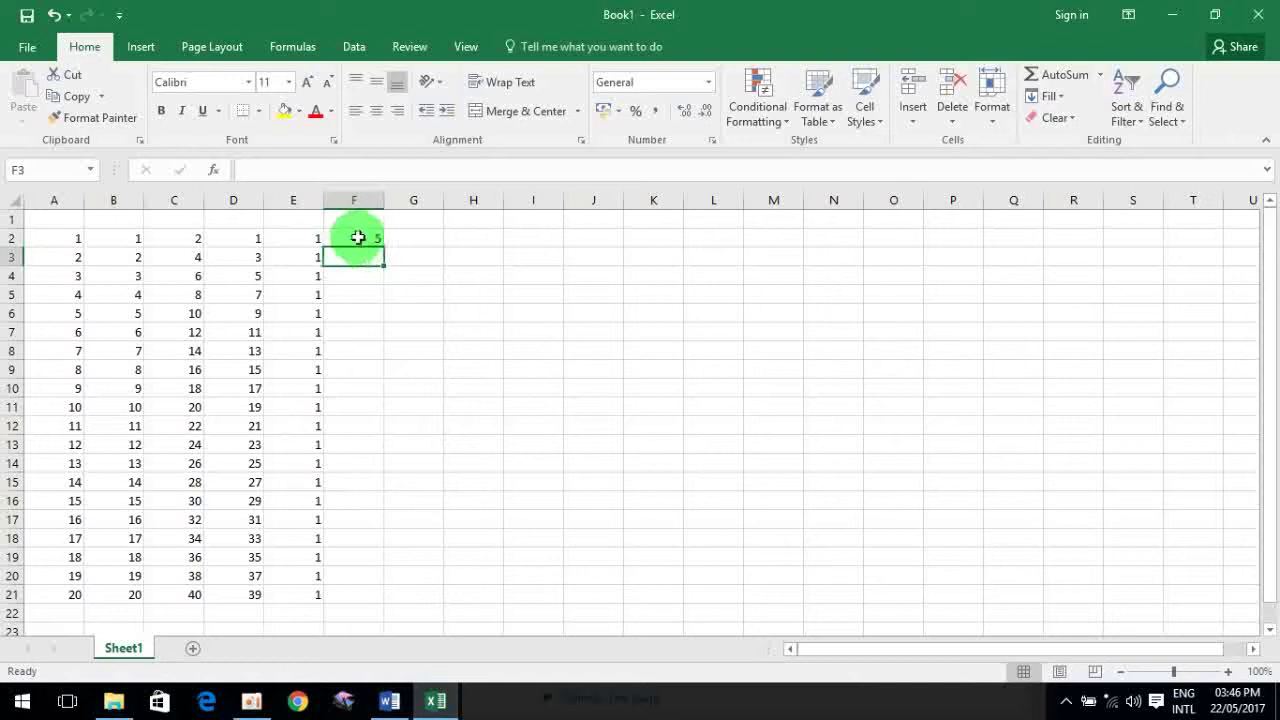
left_click(350, 238)
mouse_move(385, 247)
left_mouse_down()
mouse_move(393, 614)
mouse_move(368, 590)
left_mouse_up()
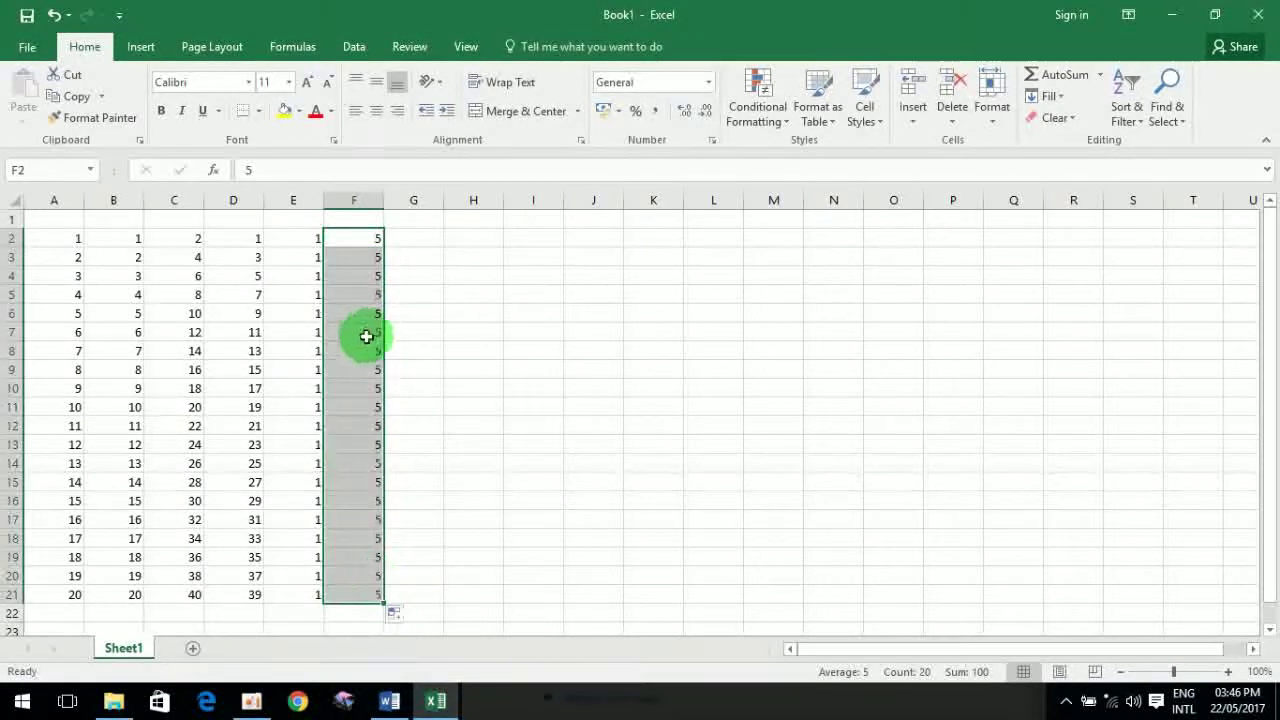
left_click(366, 332)
left_click_drag(348, 236, 354, 566)
left_click(354, 557)
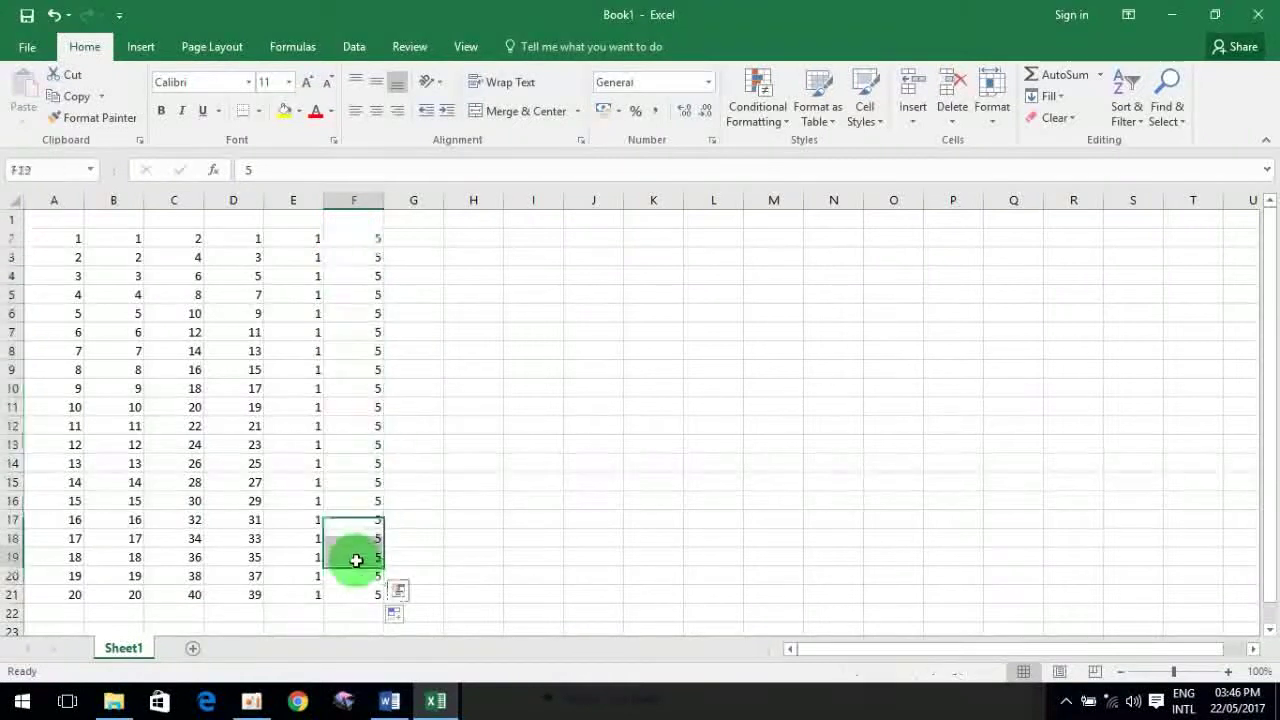
left_click(354, 482)
left_click(354, 370)
left_click_drag(347, 236, 357, 594)
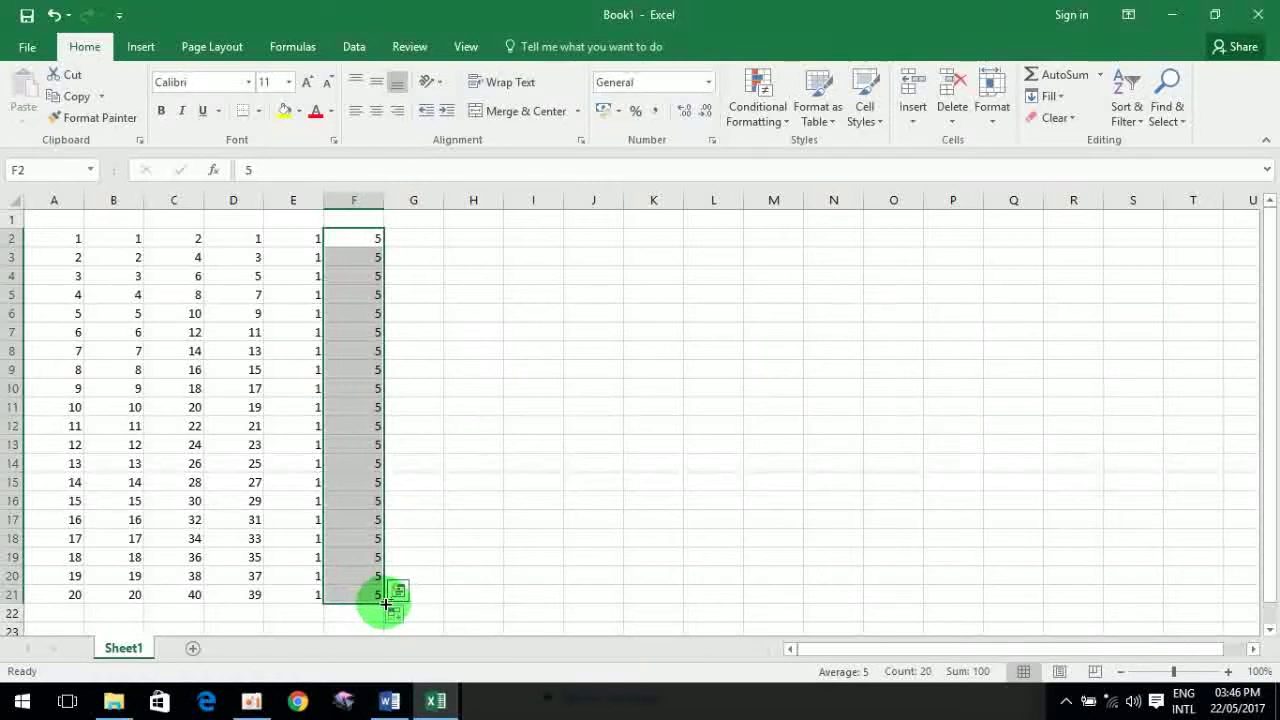
Copy the 5s in F2:F21 right through column L, then review the finished table
left_click_drag(385, 603, 717, 594)
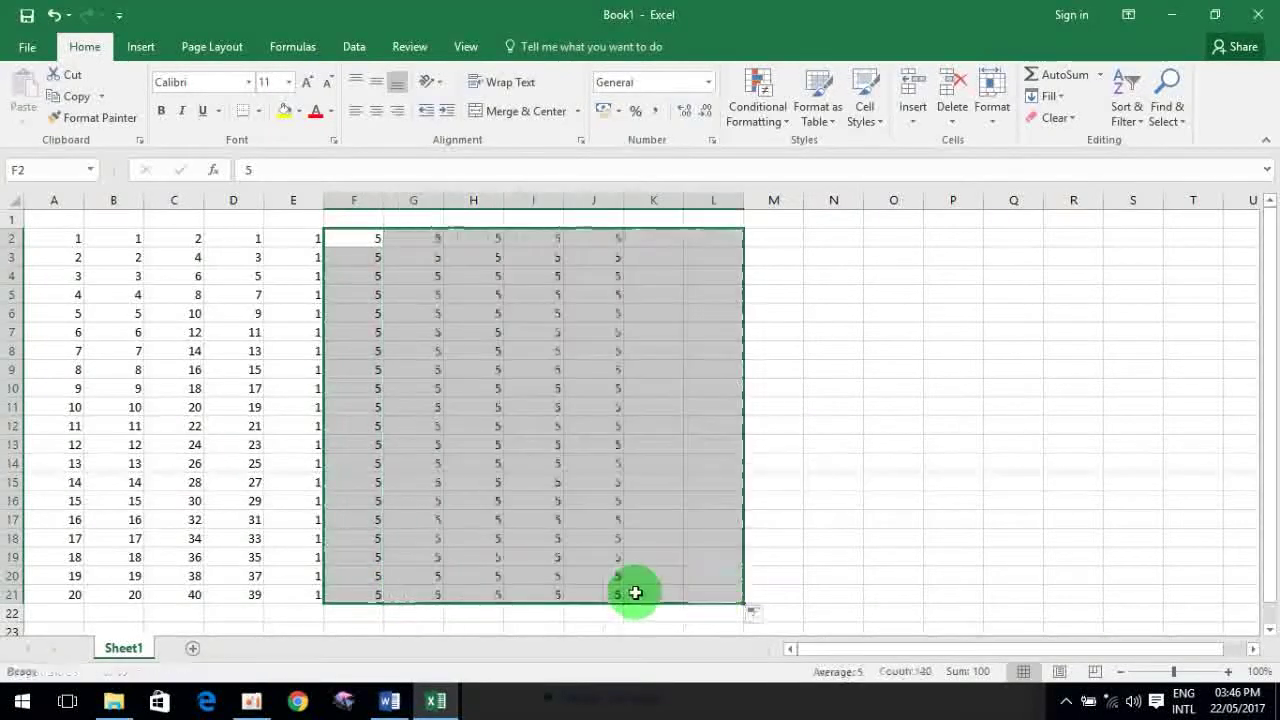
left_click(574, 503)
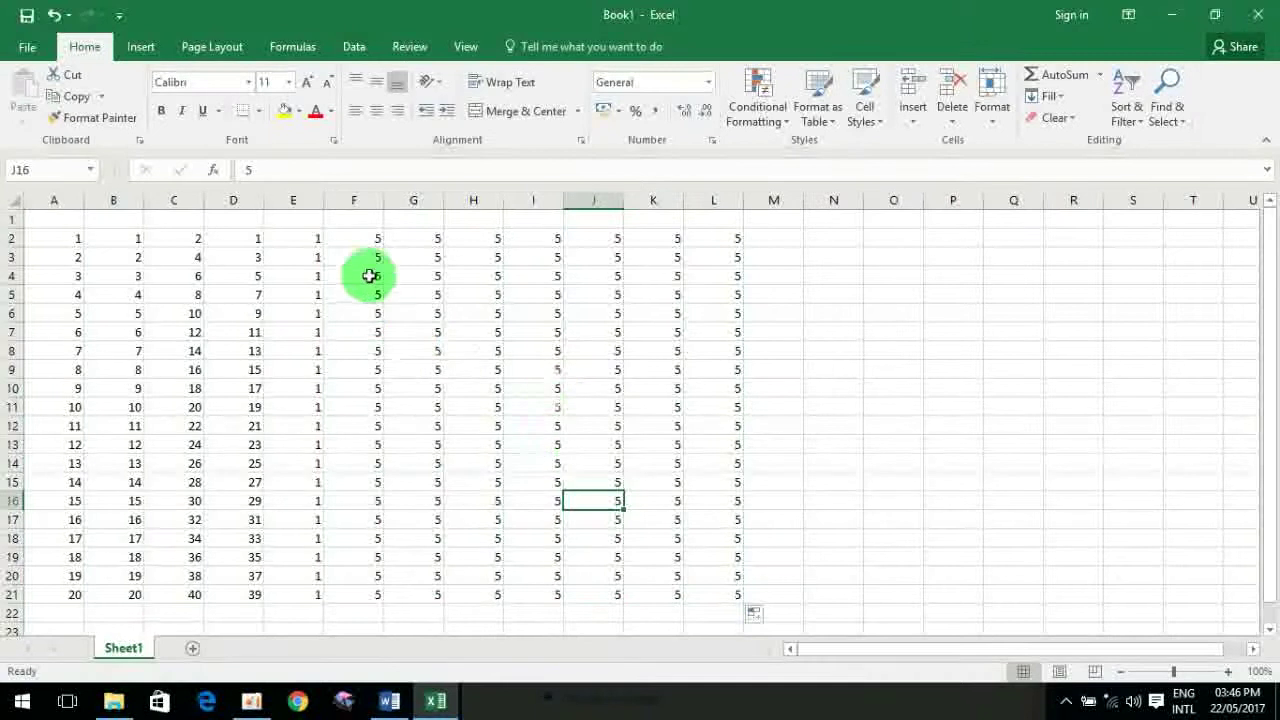
left_click_drag(350, 239, 707, 600)
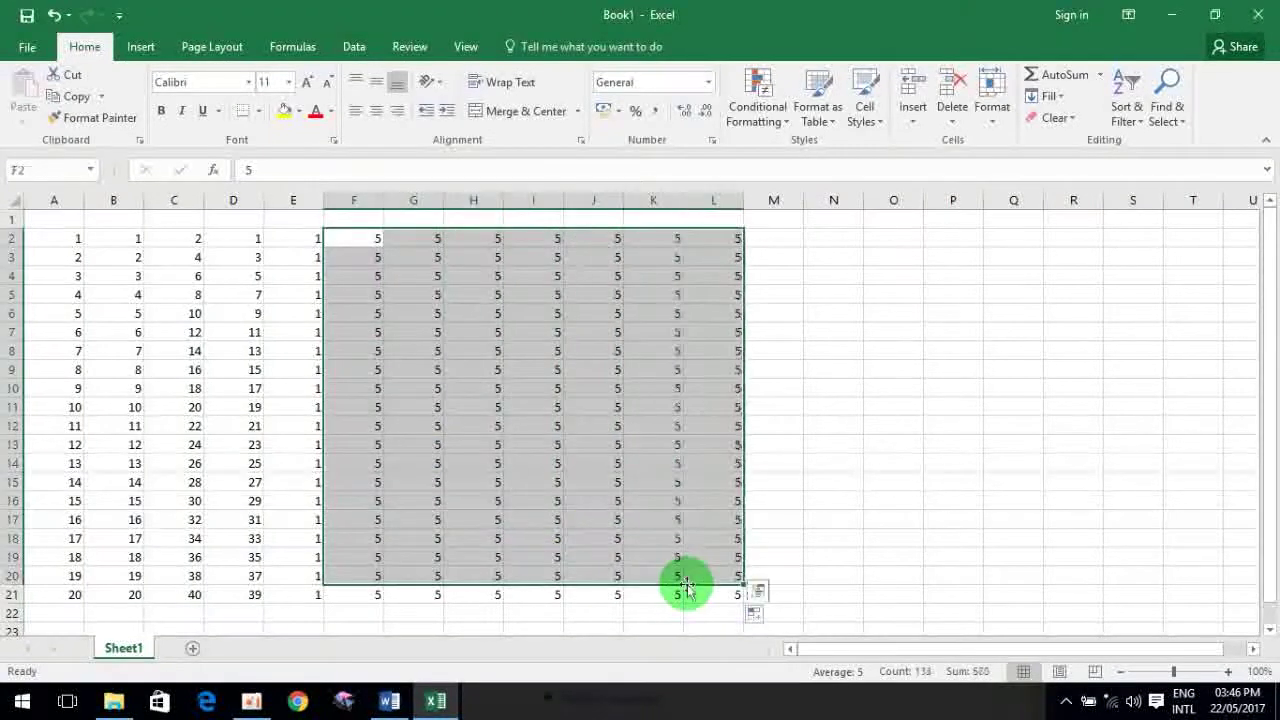
left_click(713, 538)
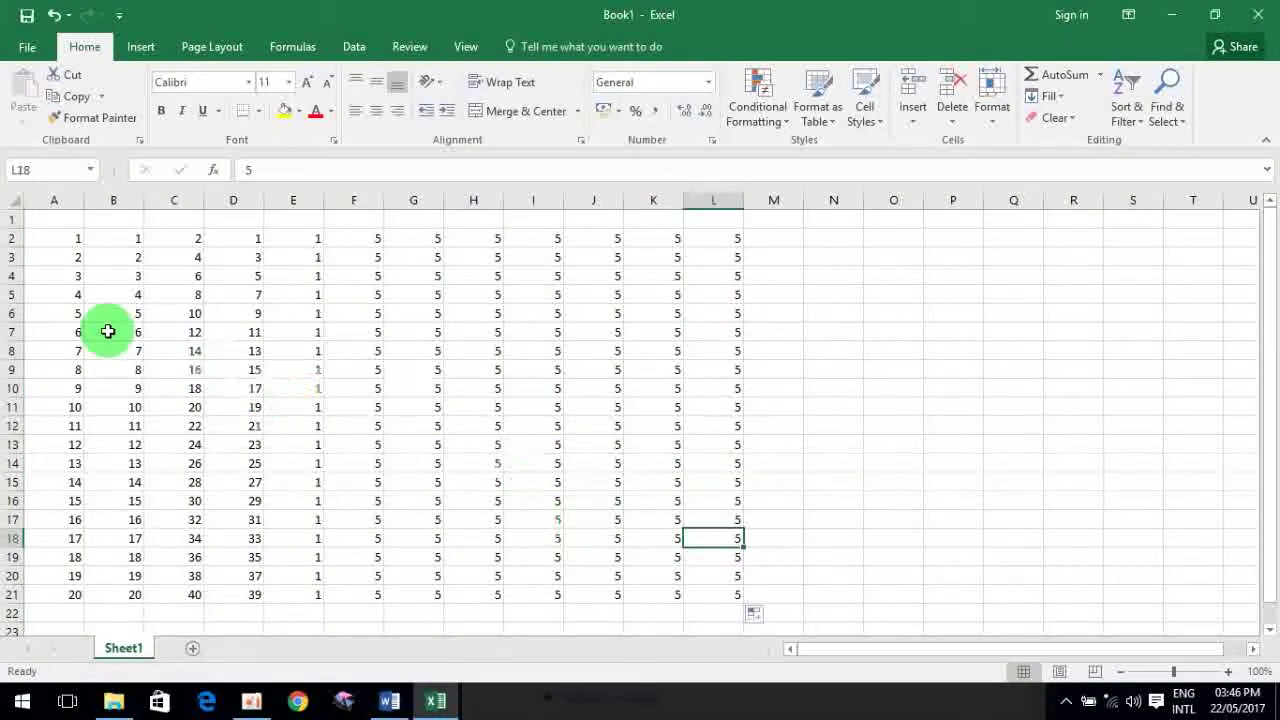
left_click_drag(49, 237, 729, 599)
left_click(530, 496)
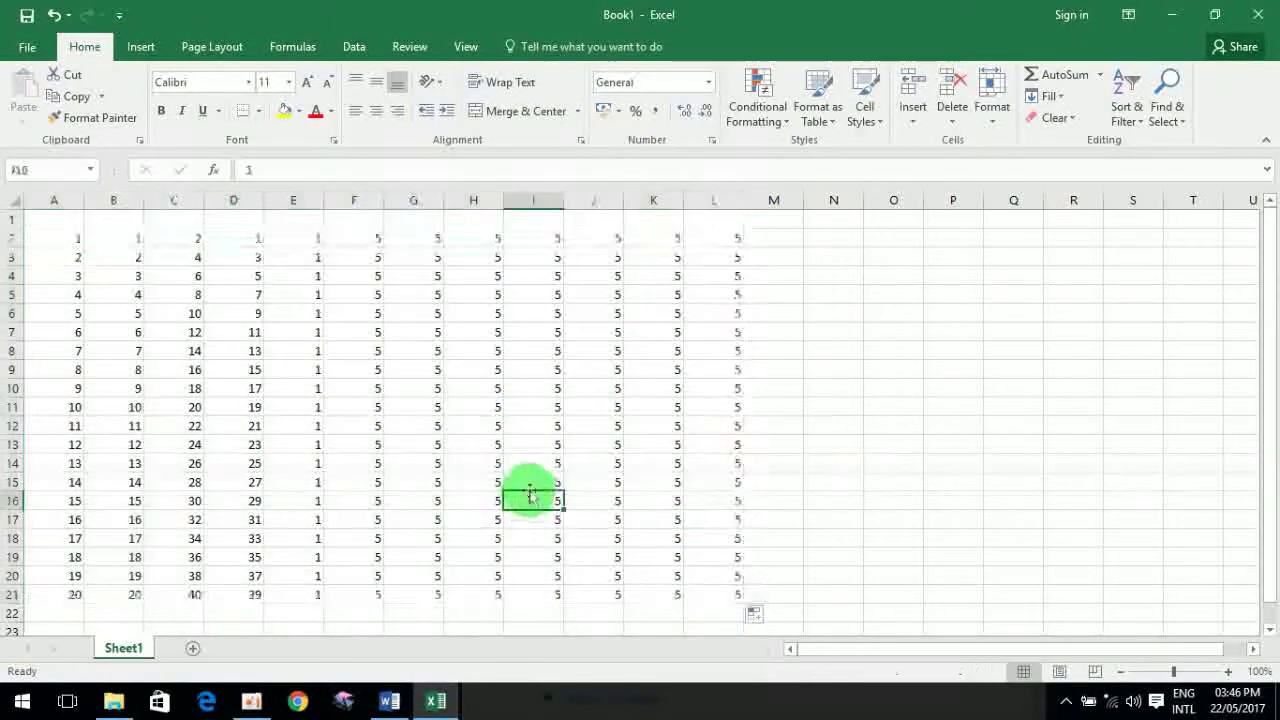